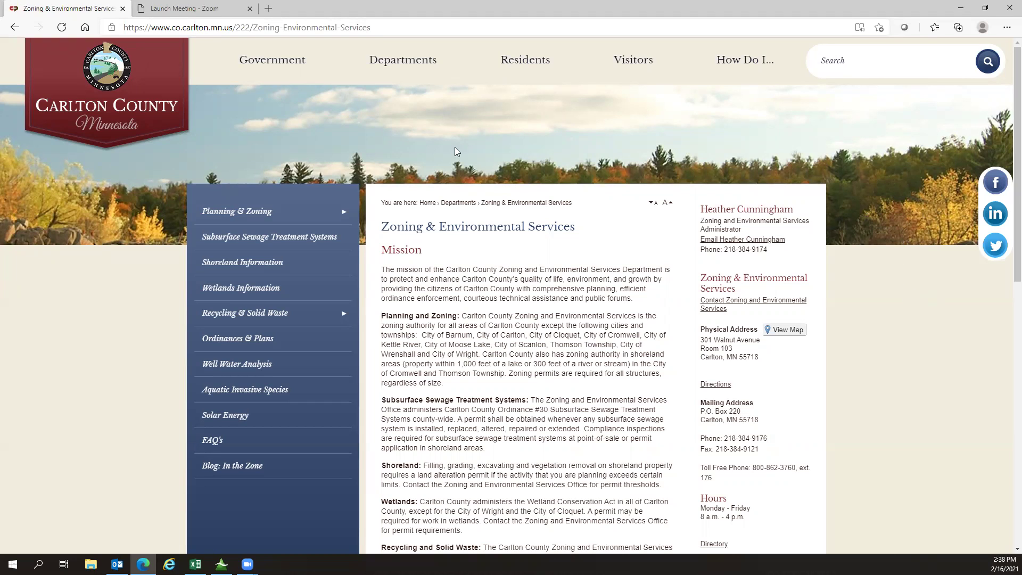
Step: Leave the Zoning & Environmental Services page by clicking the Carlton County logo to return home
{"action": "left_click", "coordinate": [110, 92]}
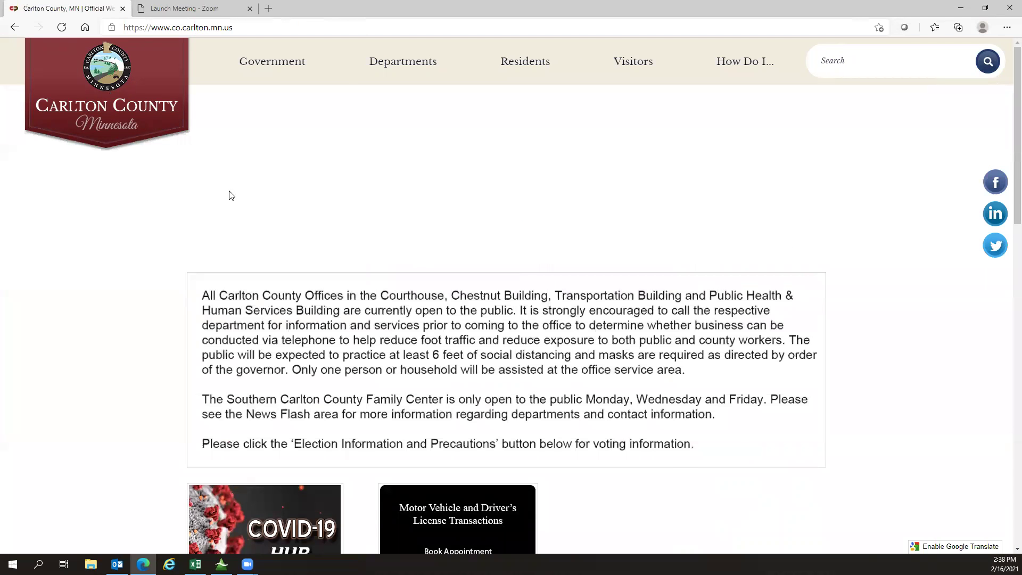
Step: Scroll down the home page and open GIS / Mapping from the Maps quick link
{"action": "scroll", "coordinate": [401, 220], "scroll_direction": "down", "scroll_amount": 1}
{"action": "scroll", "coordinate": [402, 219], "scroll_direction": "down", "scroll_amount": 4}
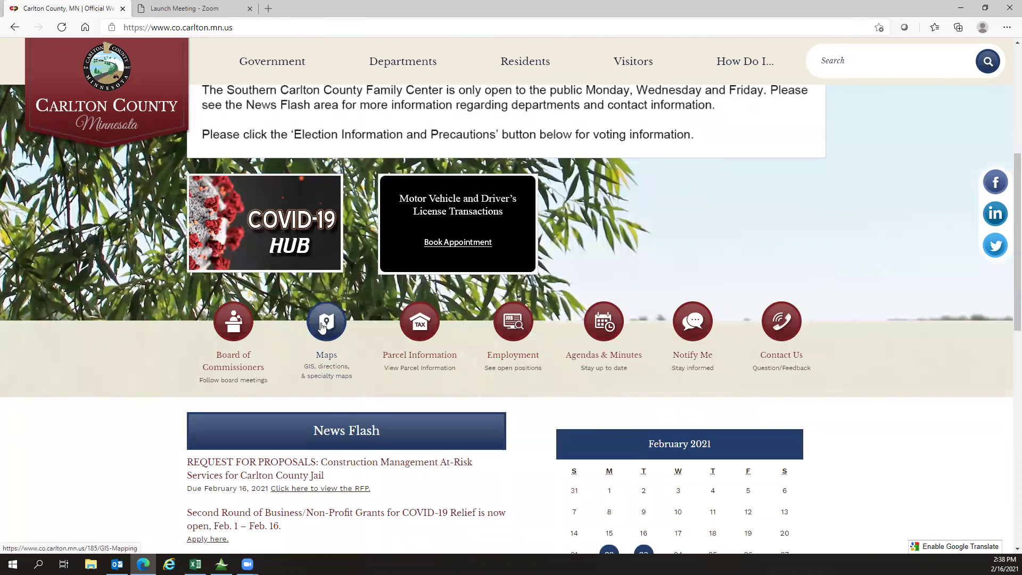
{"action": "left_click", "coordinate": [323, 327]}
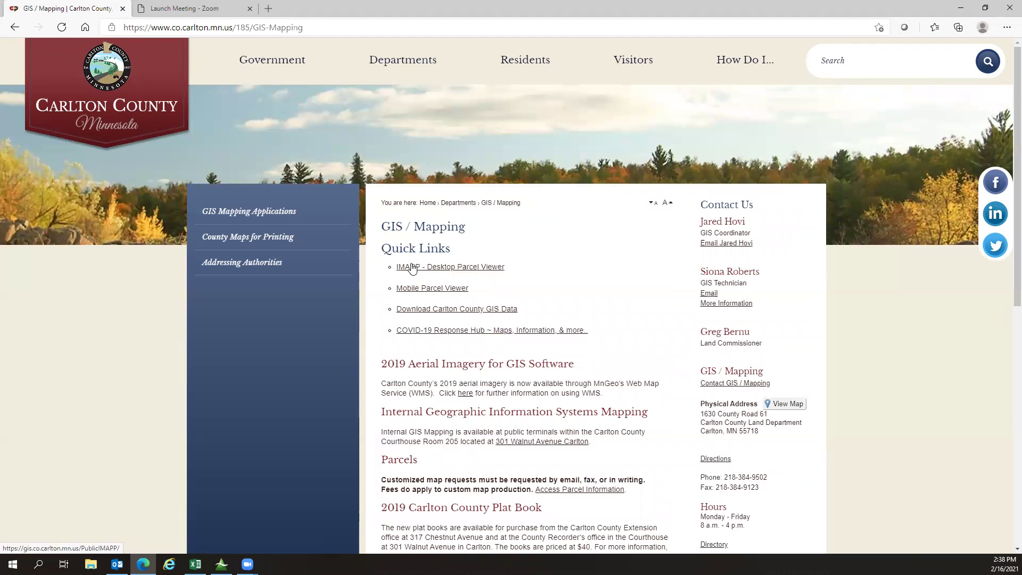
Step: Launch the IMAPP Desktop Parcel Viewer and accept its disclaimer terms
{"action": "left_click", "coordinate": [412, 268]}
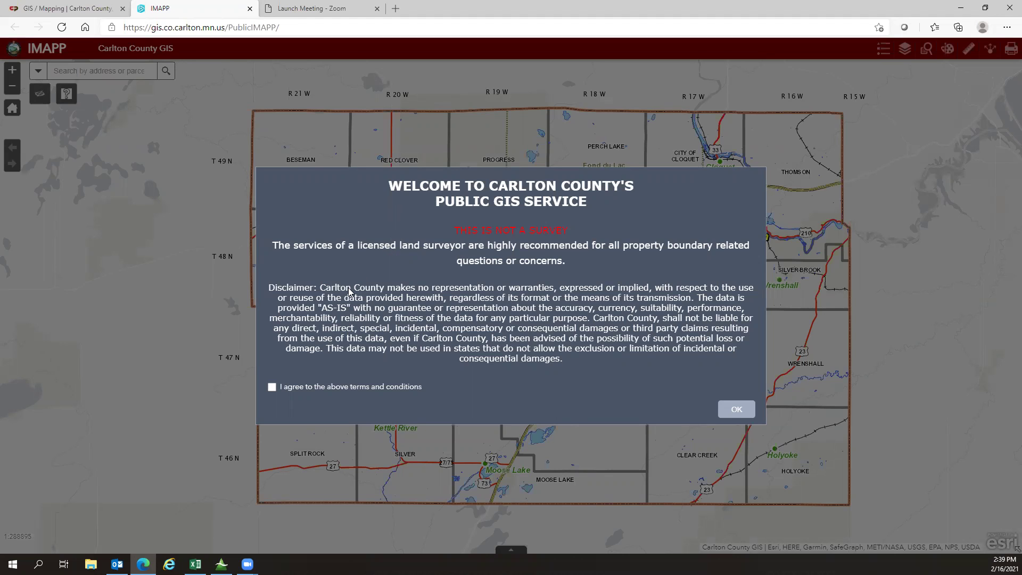
{"action": "left_click", "coordinate": [272, 389]}
{"action": "left_click", "coordinate": [727, 409]}
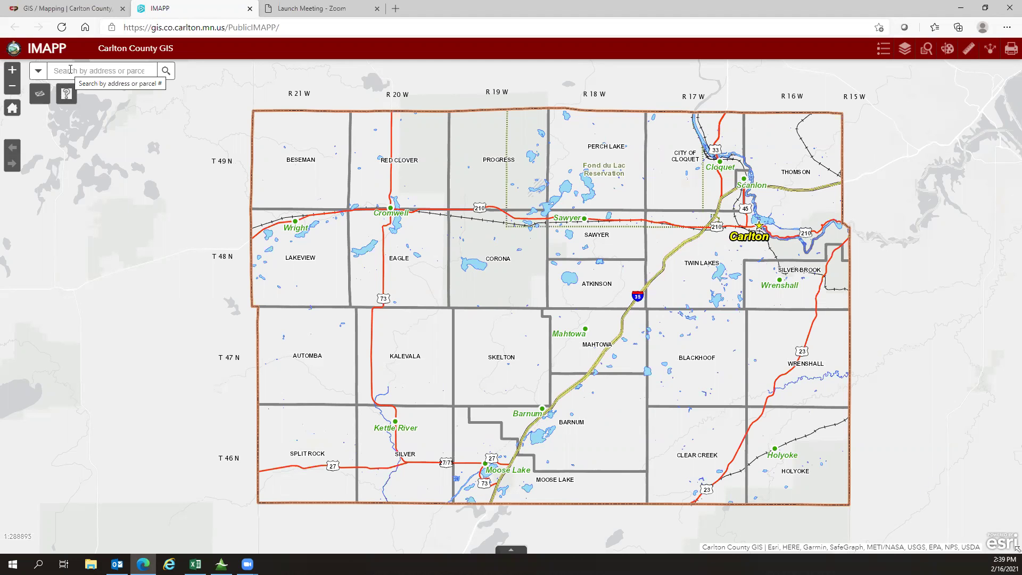
{"action": "left_click", "coordinate": [70, 70]}
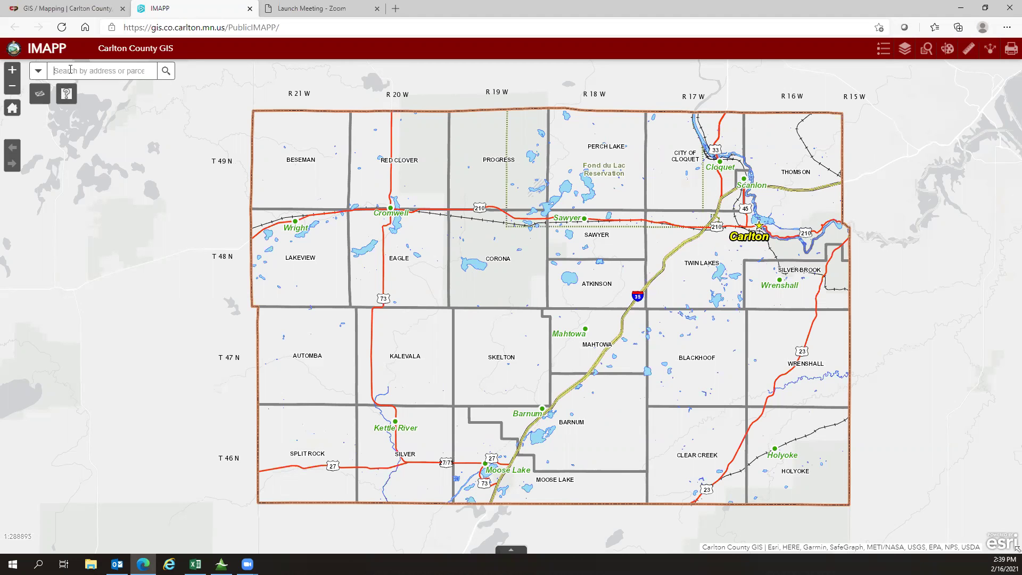
{"action": "type", "text": "4252"}
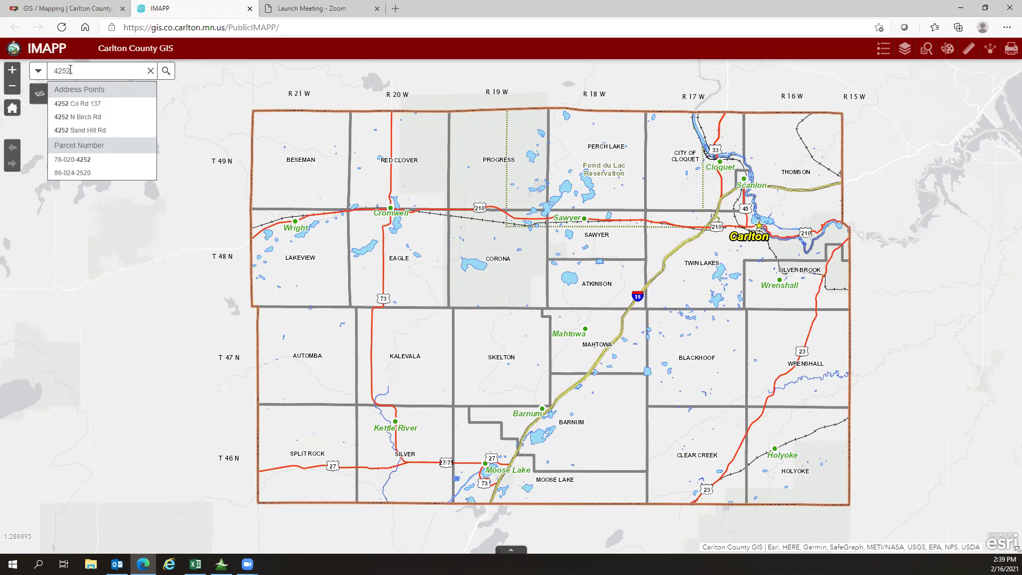
{"action": "left_click", "coordinate": [76, 104]}
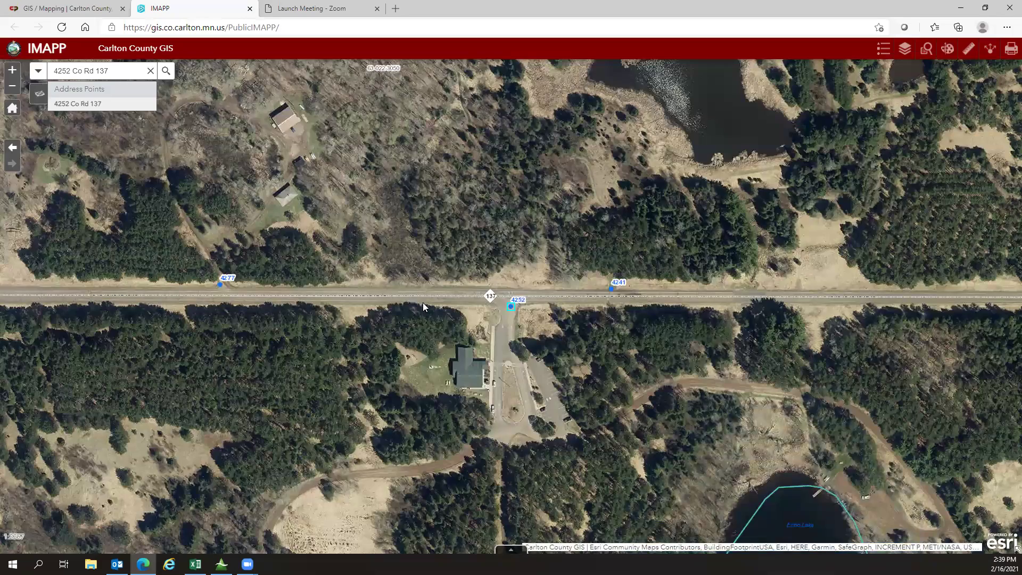
Step: Zoom out and pan to frame the parcel along Echo Lake's shoreline
{"action": "scroll", "coordinate": [423, 302], "scroll_direction": "down", "scroll_amount": 1}
{"action": "left_click_drag", "start_coordinate": [434, 330], "coordinate": [434, 229]}
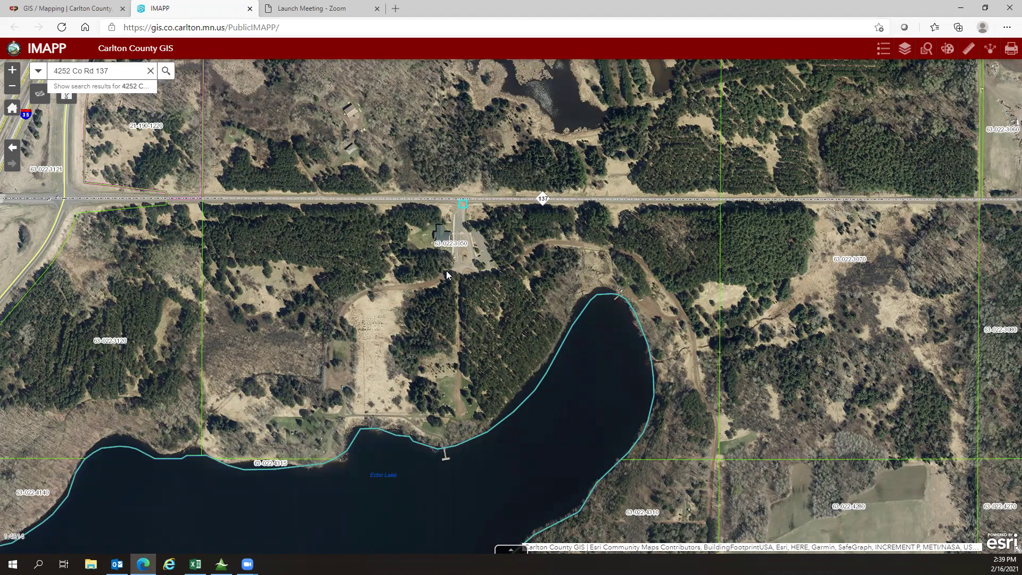
{"action": "left_click_drag", "start_coordinate": [446, 271], "coordinate": [427, 217]}
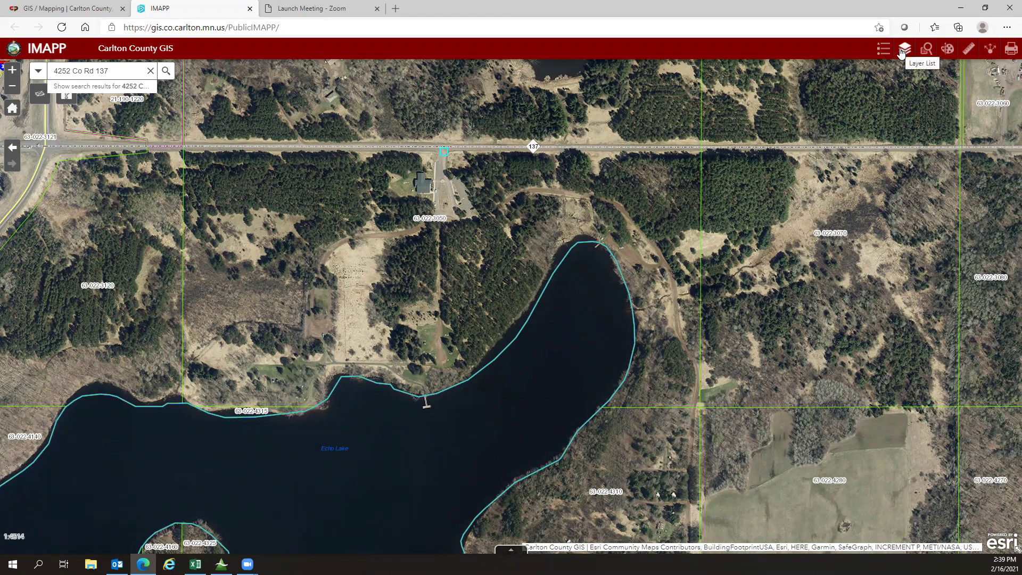
Step: Show the Legend, then switch to the Layer List and expand the Layers group
{"action": "left_click", "coordinate": [885, 50]}
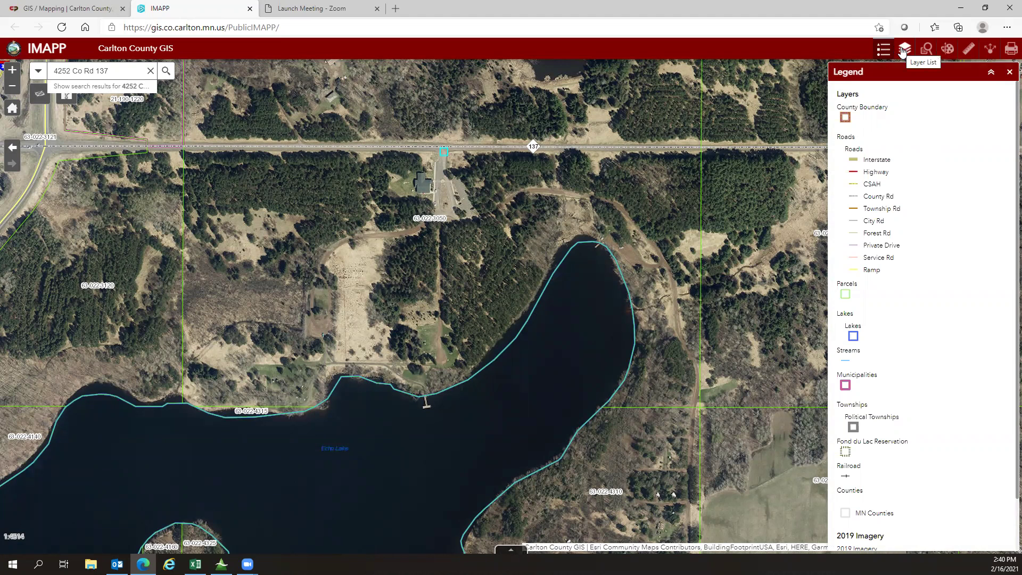
{"action": "left_click", "coordinate": [904, 50]}
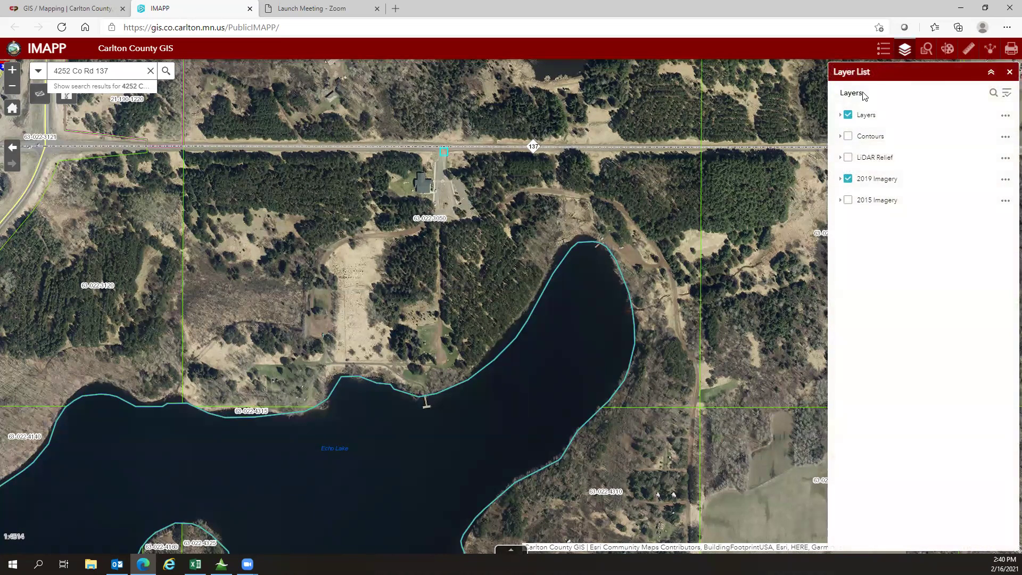
{"action": "left_click", "coordinate": [840, 117]}
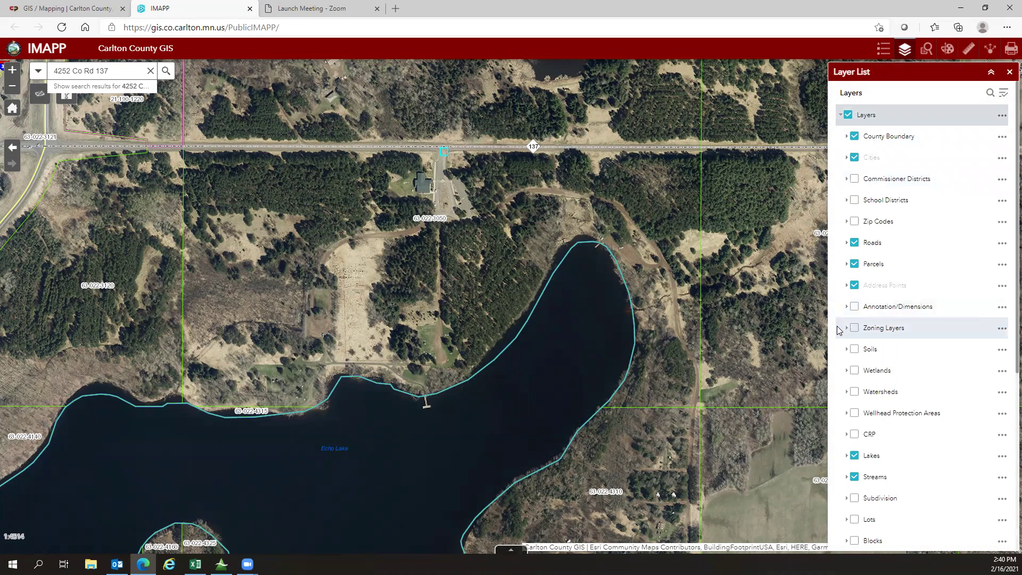
Step: Briefly turn the Commissioner Districts and School Districts overlays on, then off again
{"action": "left_click", "coordinate": [855, 180]}
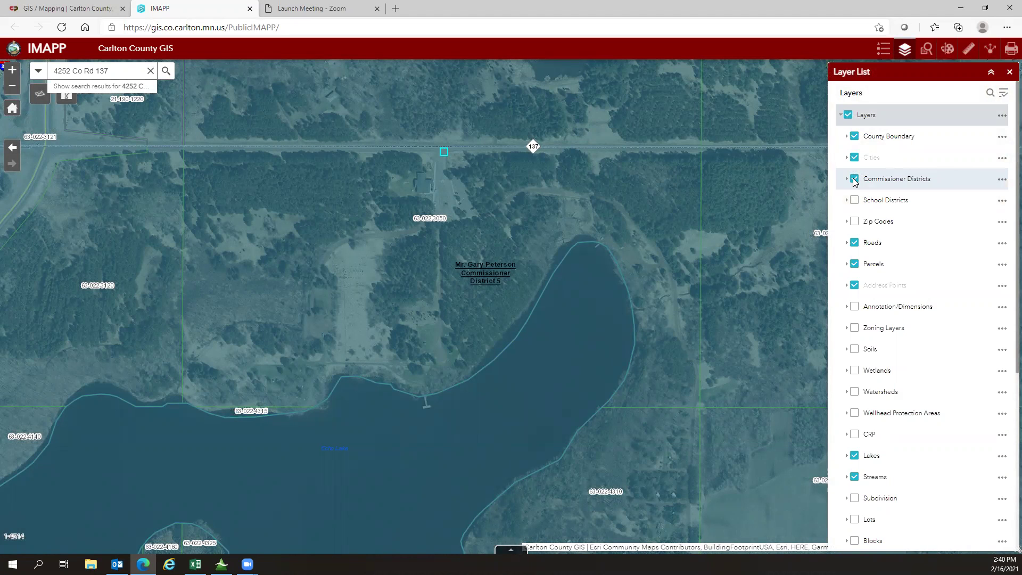
{"action": "left_click", "coordinate": [855, 180]}
{"action": "left_click", "coordinate": [855, 201]}
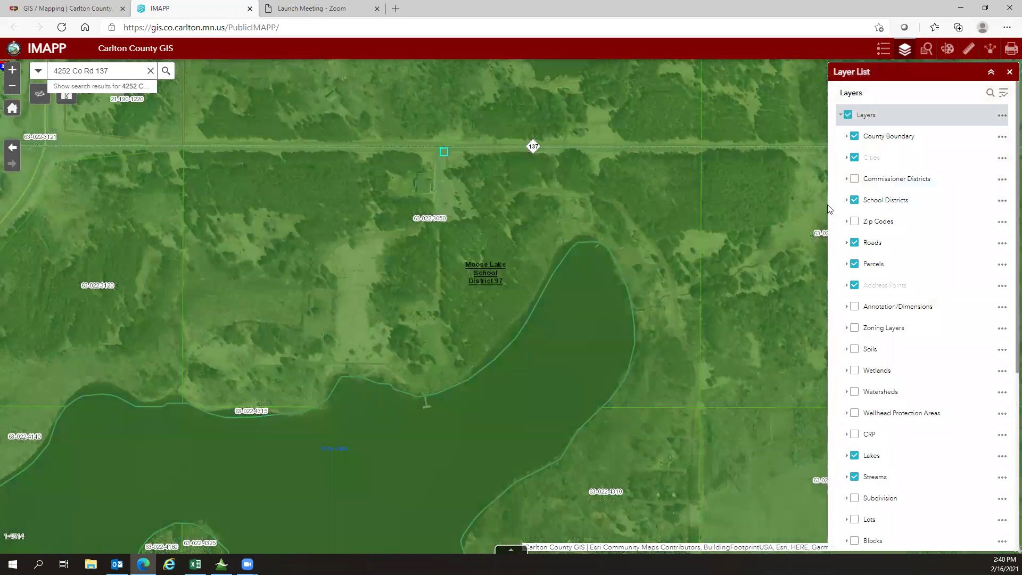
{"action": "left_click", "coordinate": [855, 201]}
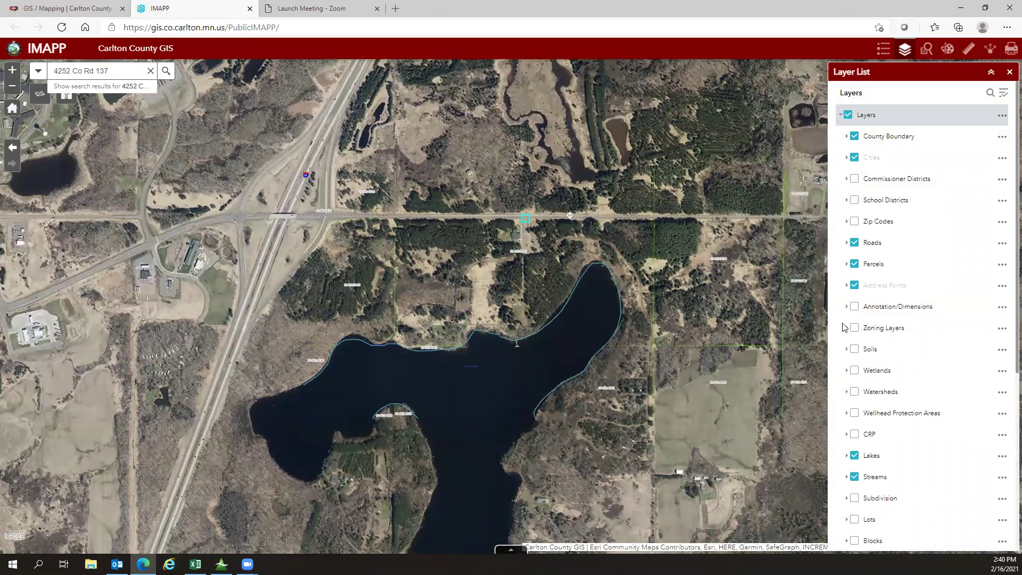
Step: Turn on Zoning Layers, inspect the C-2, A-2 and shoreland setback areas near Echo Lake, then turn it off
{"action": "left_click", "coordinate": [854, 328]}
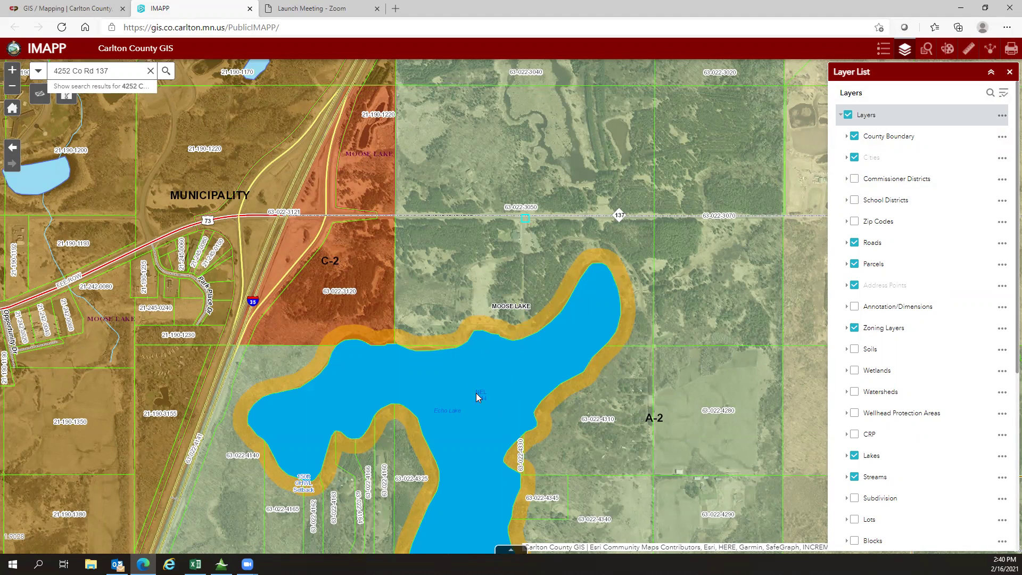
{"action": "scroll", "coordinate": [490, 379], "scroll_direction": "up", "scroll_amount": 2}
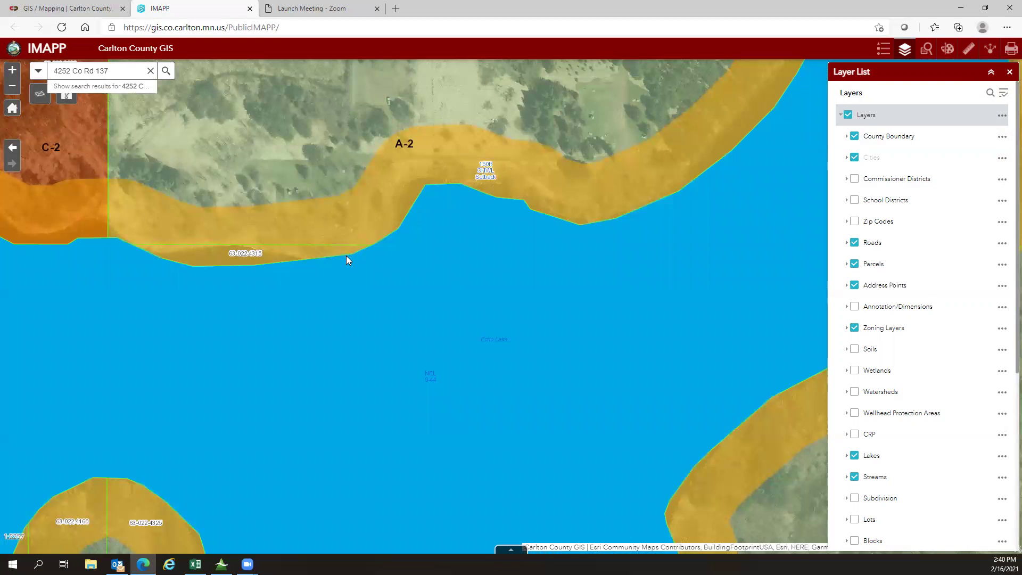
{"action": "scroll", "coordinate": [346, 257], "scroll_direction": "down", "scroll_amount": 1}
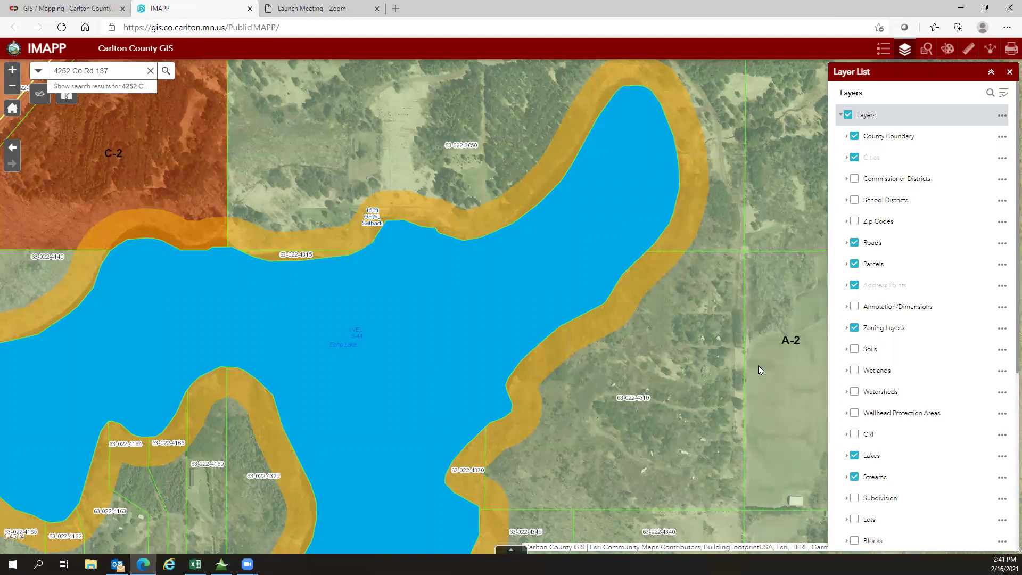
{"action": "left_click_drag", "start_coordinate": [671, 322], "coordinate": [641, 427]}
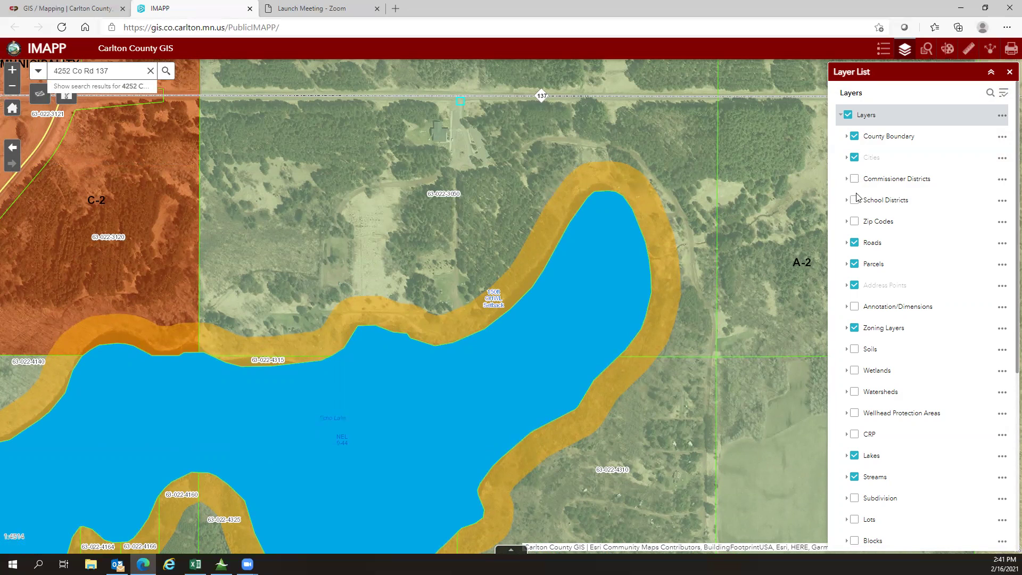
{"action": "left_click", "coordinate": [853, 329]}
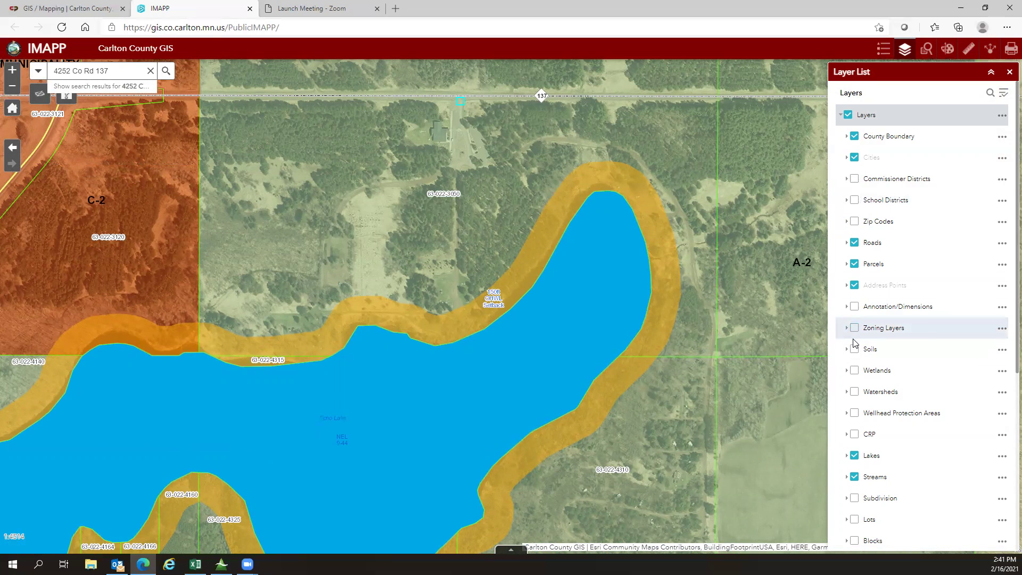
Step: Turn on the Soils and Wetlands layers with the map recentred on Echo Lake
{"action": "left_click", "coordinate": [854, 351]}
{"action": "left_click_drag", "start_coordinate": [756, 326], "coordinate": [672, 341]}
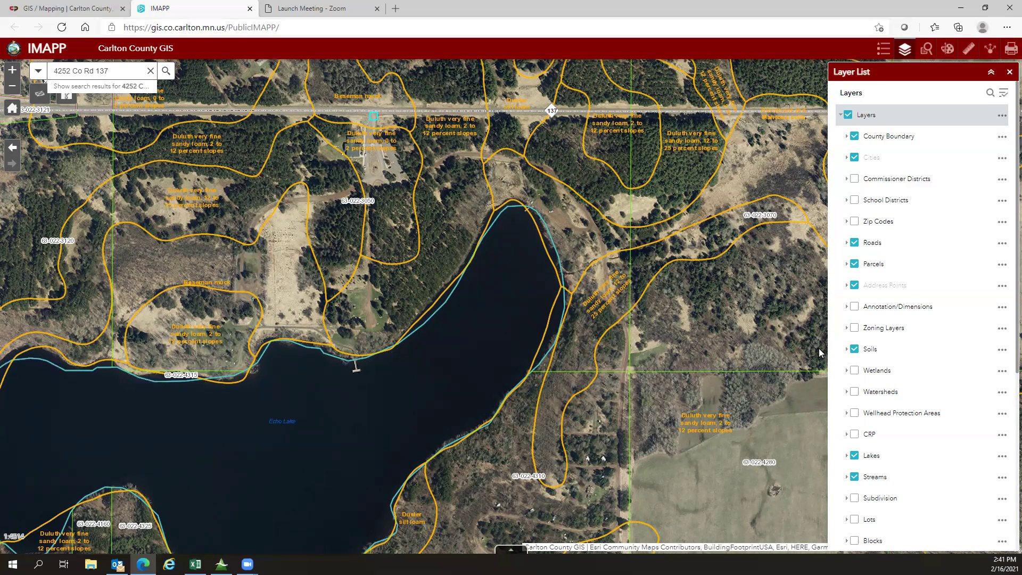
{"action": "left_click", "coordinate": [855, 371]}
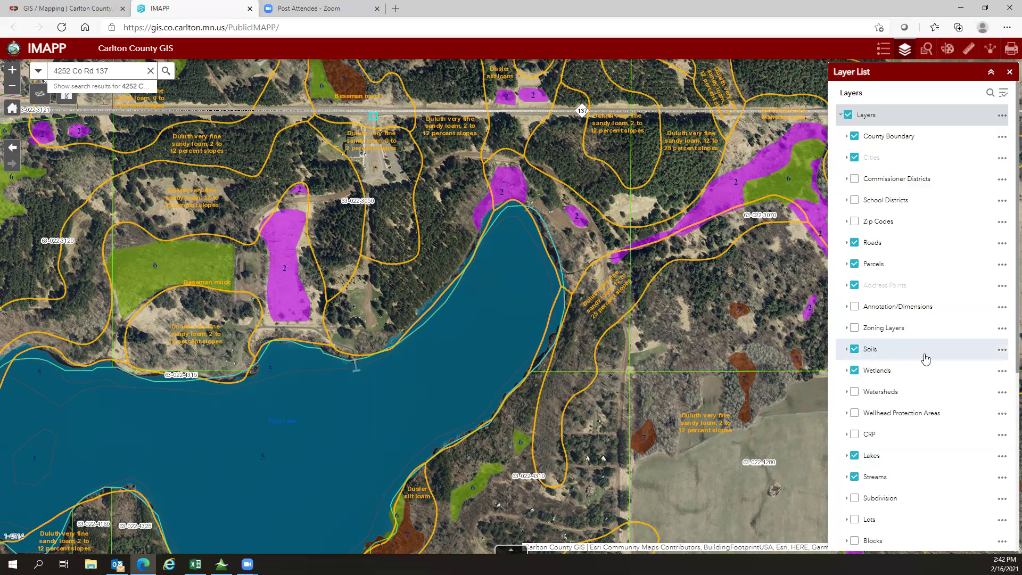
Step: Switch the Soils and Wetlands overlays back off in the Layer List
{"action": "scroll", "coordinate": [926, 360], "scroll_direction": "down", "scroll_amount": 3}
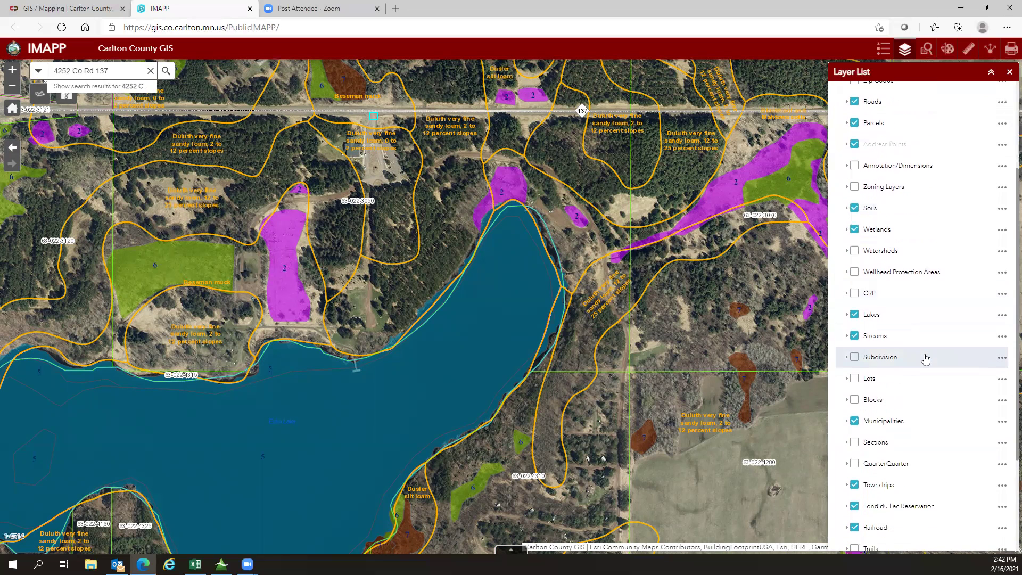
{"action": "scroll", "coordinate": [925, 356], "scroll_direction": "down", "scroll_amount": 3}
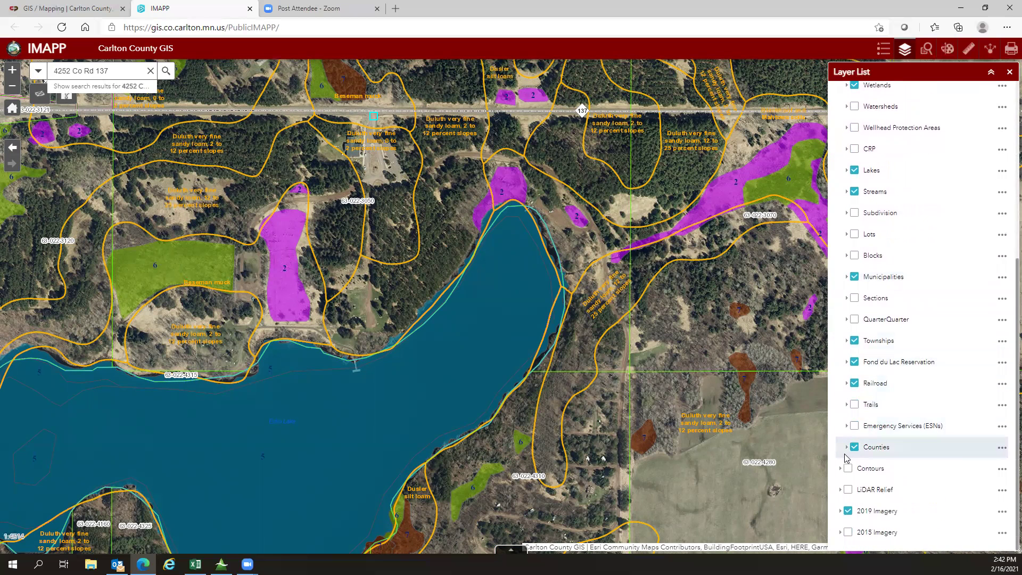
{"action": "scroll", "coordinate": [876, 235], "scroll_direction": "up", "scroll_amount": 6}
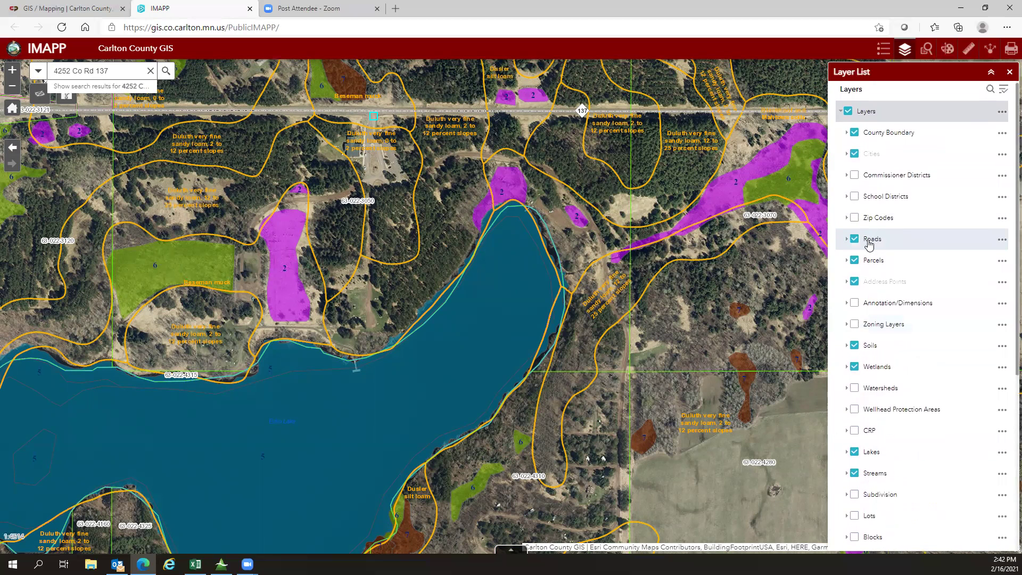
{"action": "scroll", "coordinate": [860, 224], "scroll_direction": "down", "scroll_amount": 3}
{"action": "left_click", "coordinate": [855, 208]}
{"action": "left_click", "coordinate": [855, 230]}
{"action": "scroll", "coordinate": [873, 411], "scroll_direction": "down", "scroll_amount": 3}
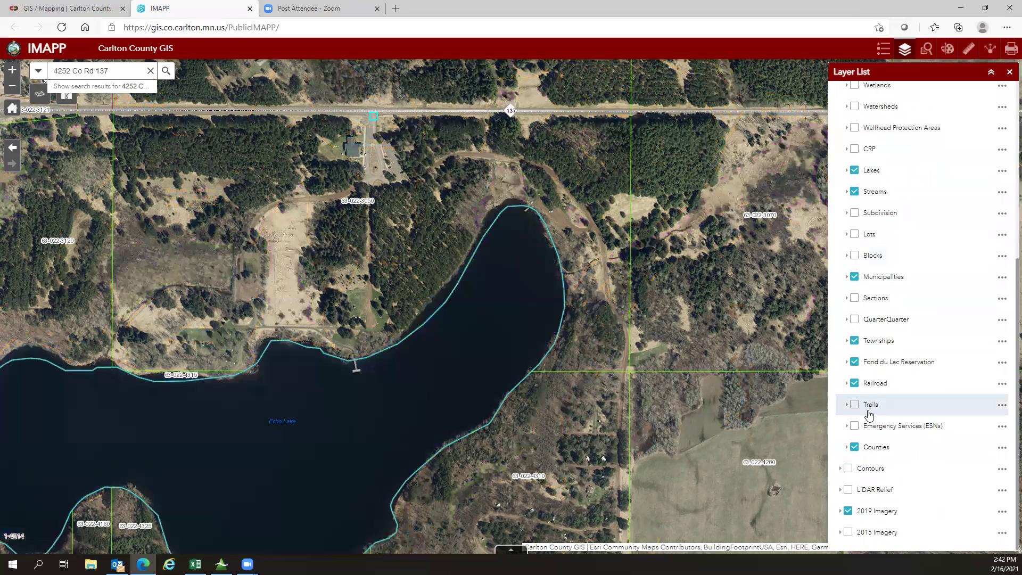
Step: Show Contours over the north-shore Echo Lake parcel, zoom in, then hide them
{"action": "left_click", "coordinate": [849, 468]}
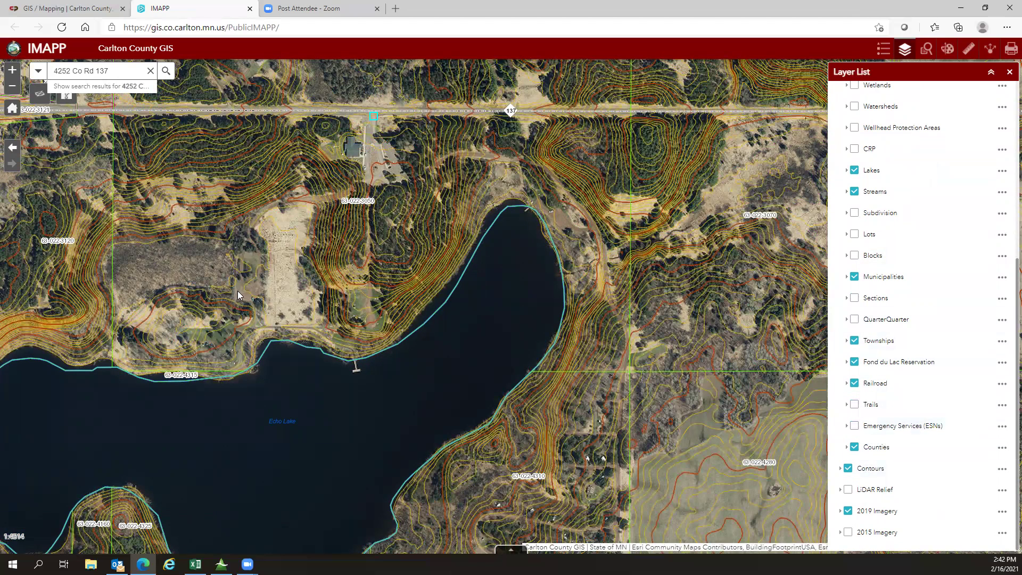
{"action": "left_click_drag", "start_coordinate": [87, 323], "coordinate": [223, 315]}
{"action": "scroll", "coordinate": [213, 316], "scroll_direction": "up", "scroll_amount": 1}
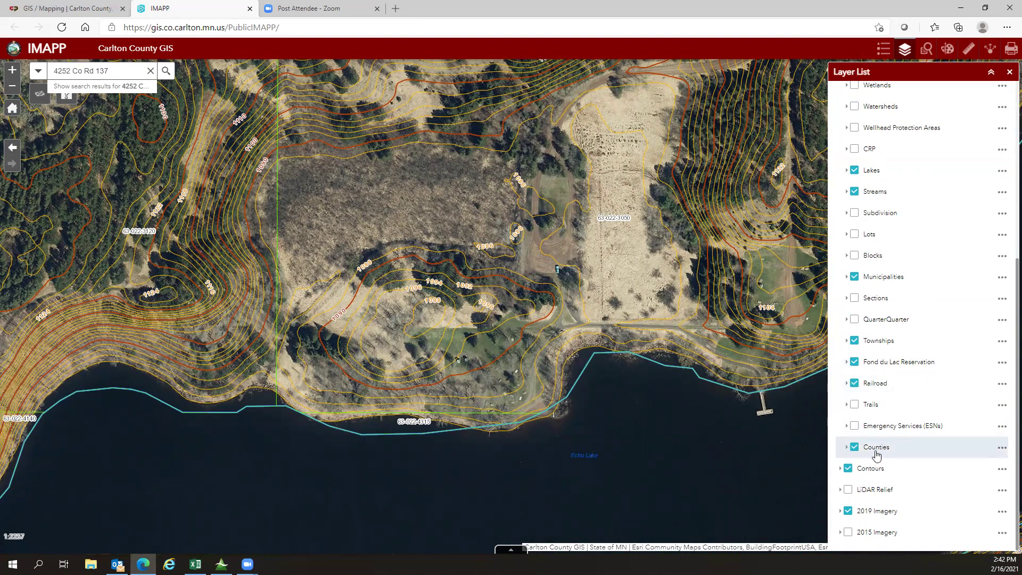
{"action": "left_click", "coordinate": [849, 468]}
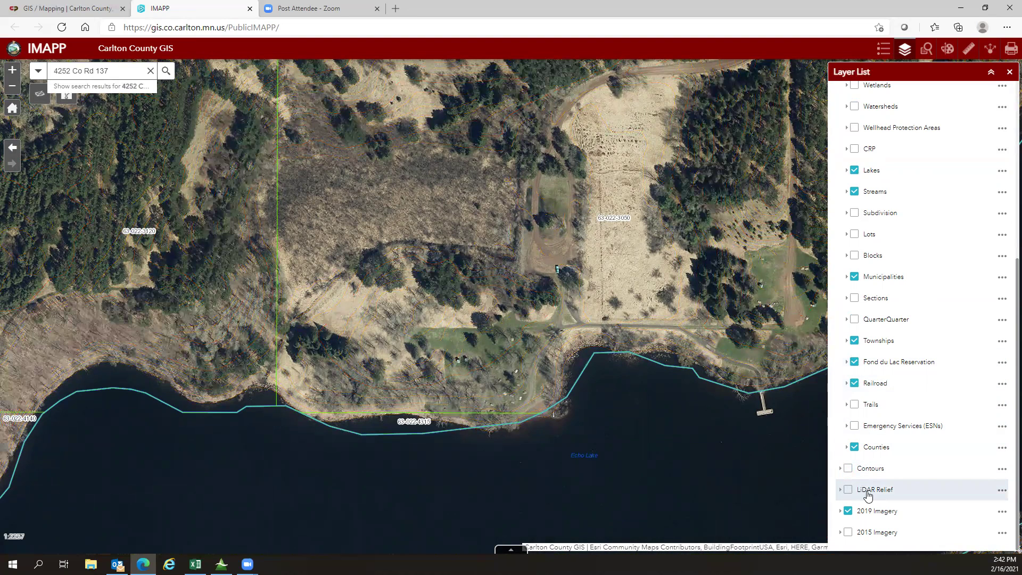
Step: Turn on 2015 Imagery and toggle 2019 Imagery off and back on to compare
{"action": "left_click", "coordinate": [849, 532]}
{"action": "left_click", "coordinate": [849, 511]}
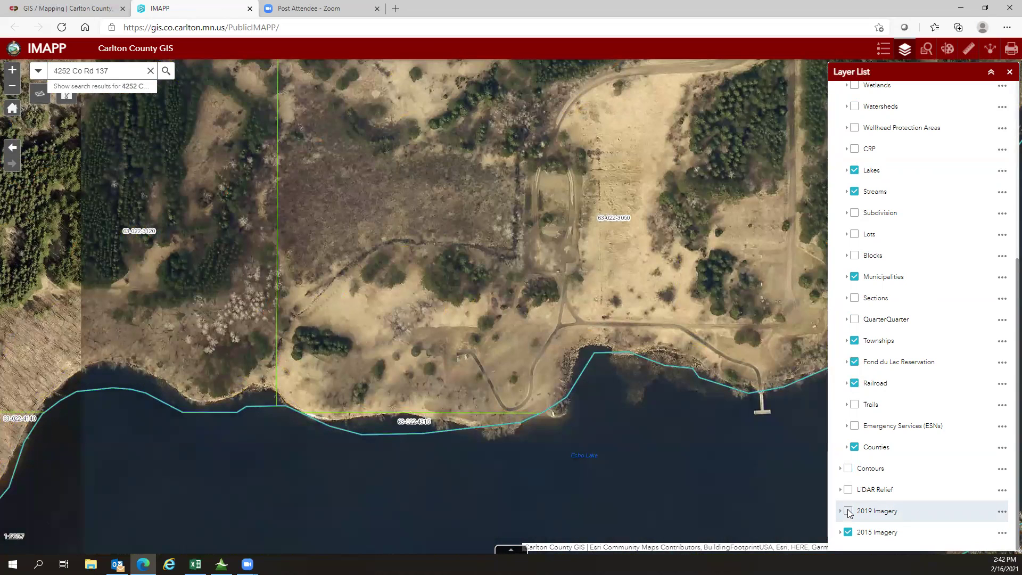
{"action": "left_click", "coordinate": [849, 511]}
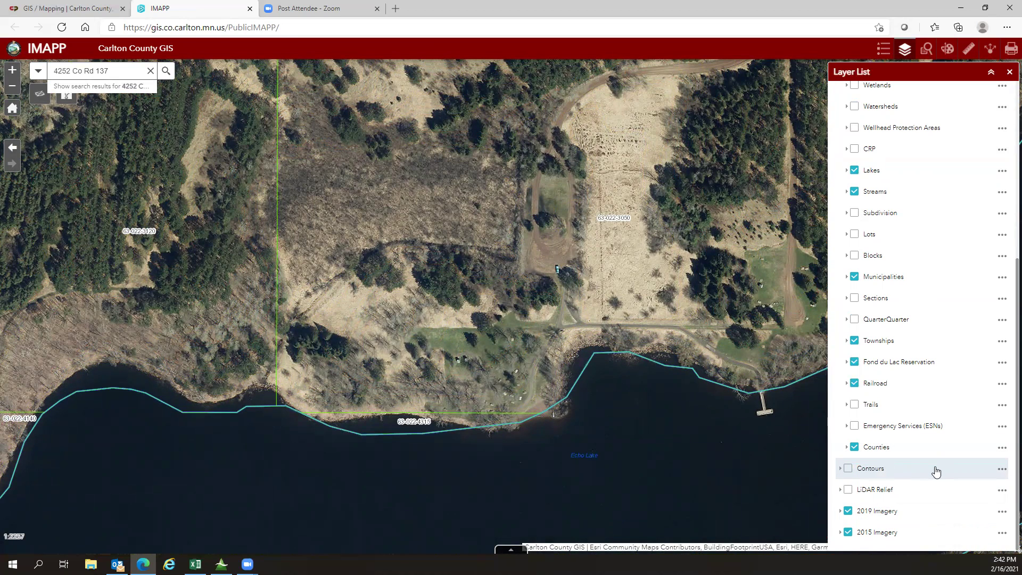
Step: Show LiDAR Relief around Echo Lake, zoom out, and switch Soils back on
{"action": "left_click", "coordinate": [849, 490]}
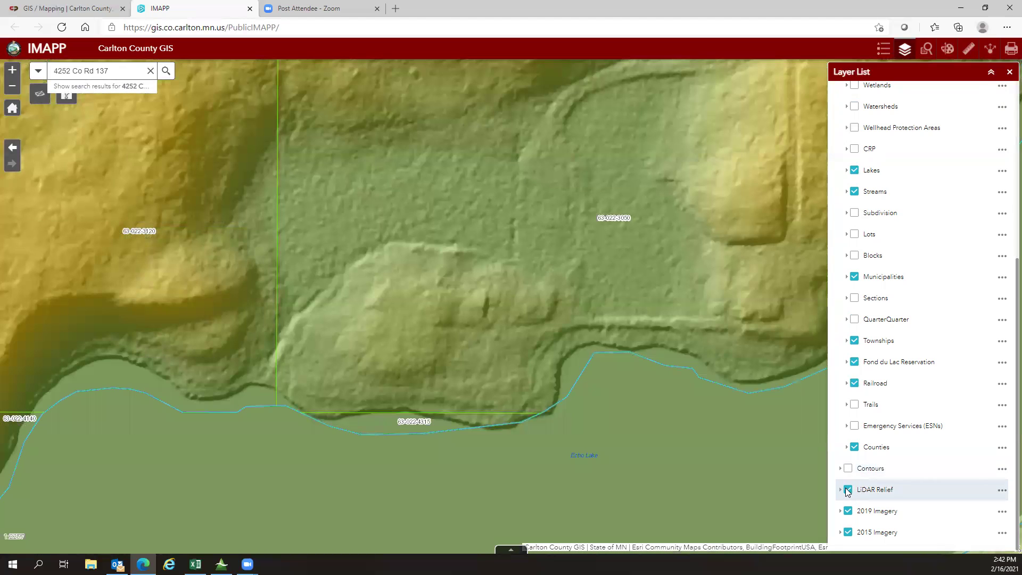
{"action": "scroll", "coordinate": [511, 300], "scroll_direction": "down", "scroll_amount": 1}
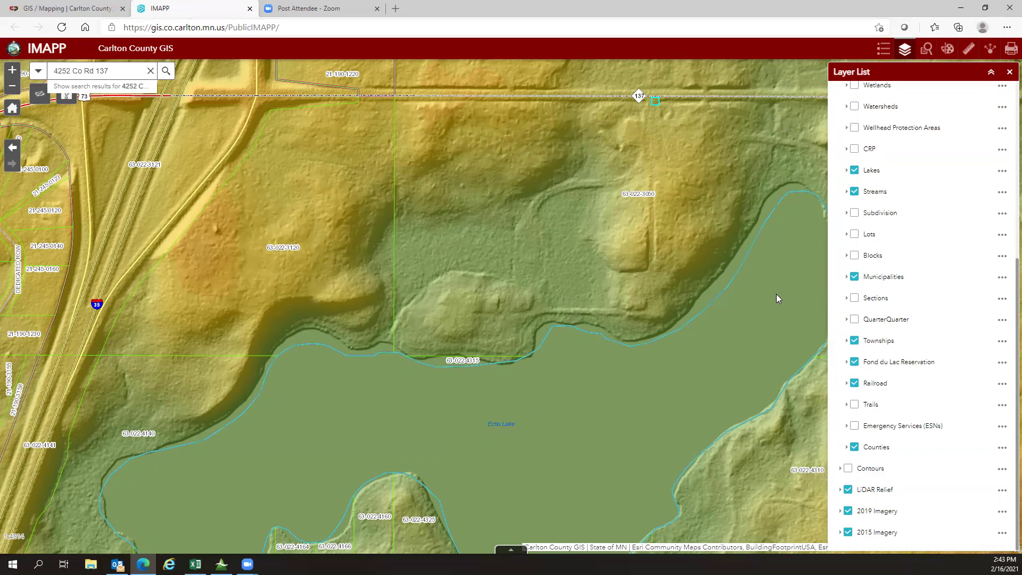
{"action": "scroll", "coordinate": [778, 297], "scroll_direction": "up", "scroll_amount": 1}
{"action": "scroll", "coordinate": [776, 278], "scroll_direction": "down", "scroll_amount": 2}
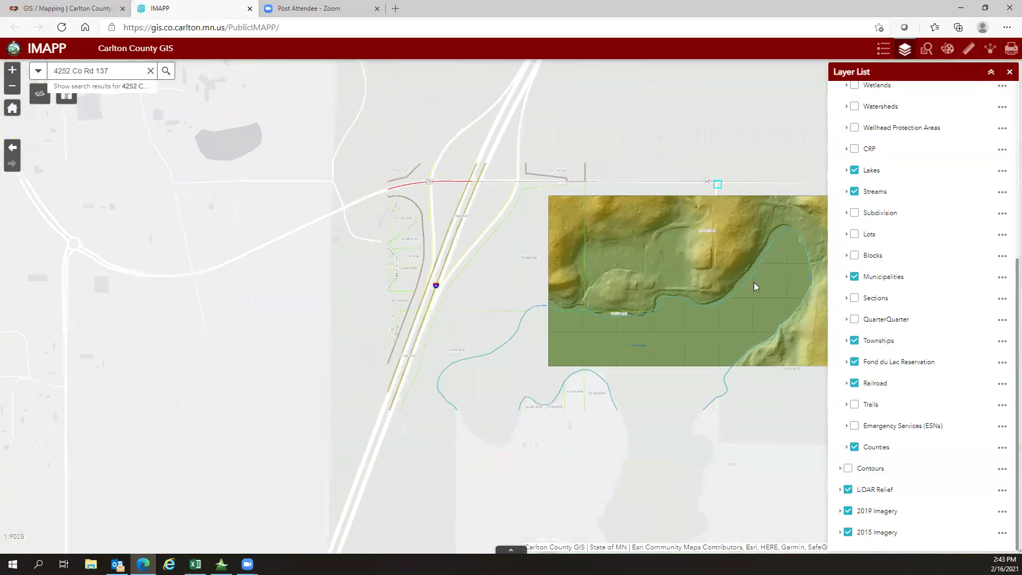
{"action": "left_click_drag", "start_coordinate": [754, 287], "coordinate": [593, 281]}
{"action": "scroll", "coordinate": [904, 256], "scroll_direction": "up", "scroll_amount": 5}
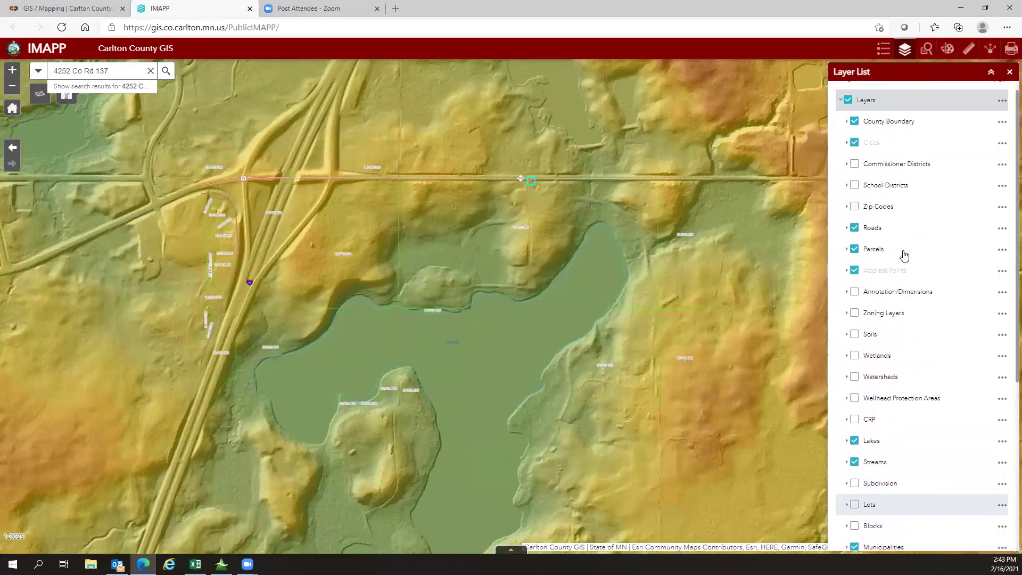
{"action": "scroll", "coordinate": [904, 256], "scroll_direction": "up", "scroll_amount": 2}
{"action": "left_click", "coordinate": [856, 349]}
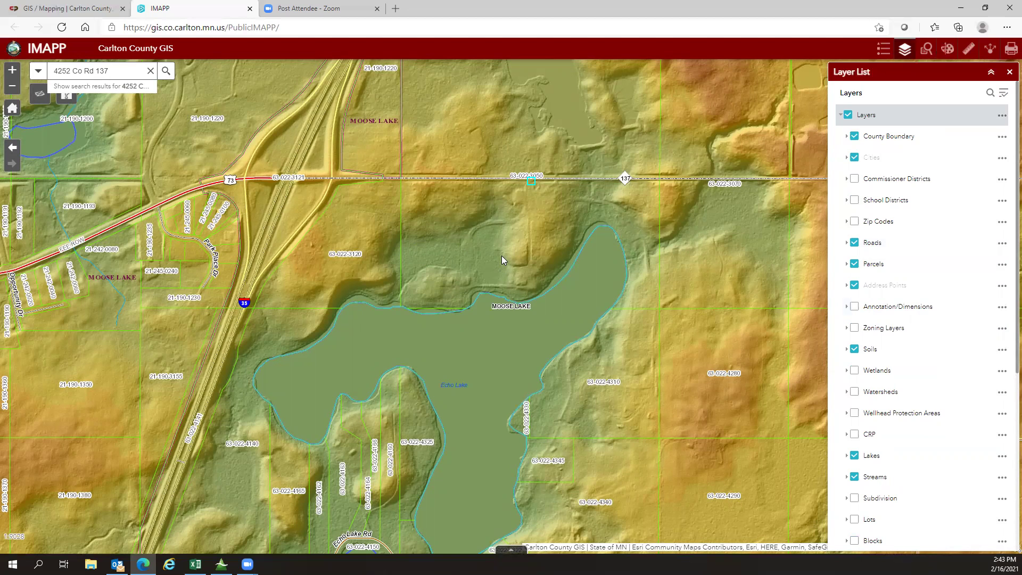
Step: Expand the Wetlands legend and turn on Wetlands over the LiDAR relief around Echo Lake
{"action": "left_click", "coordinate": [847, 370]}
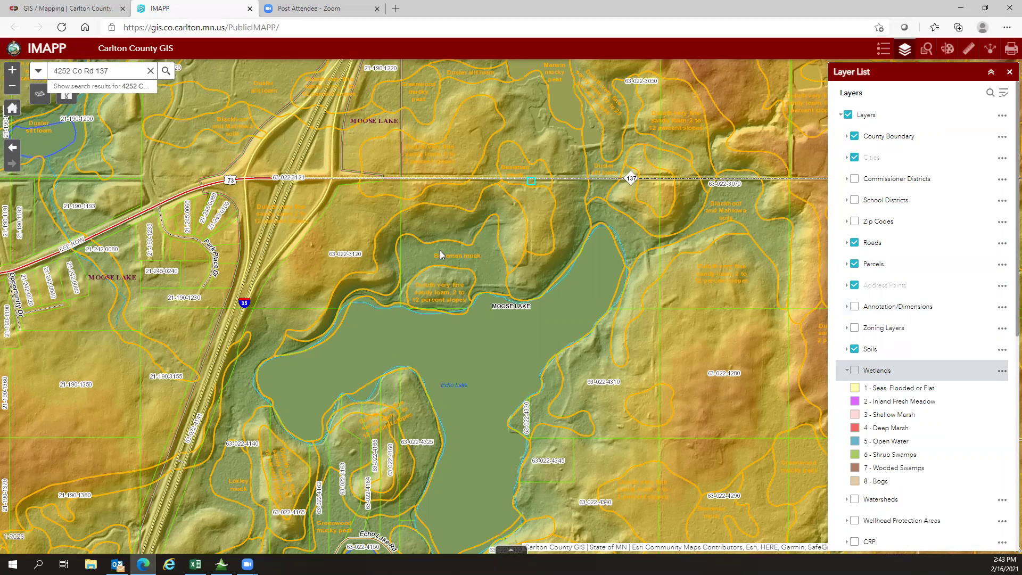
{"action": "left_click", "coordinate": [854, 371]}
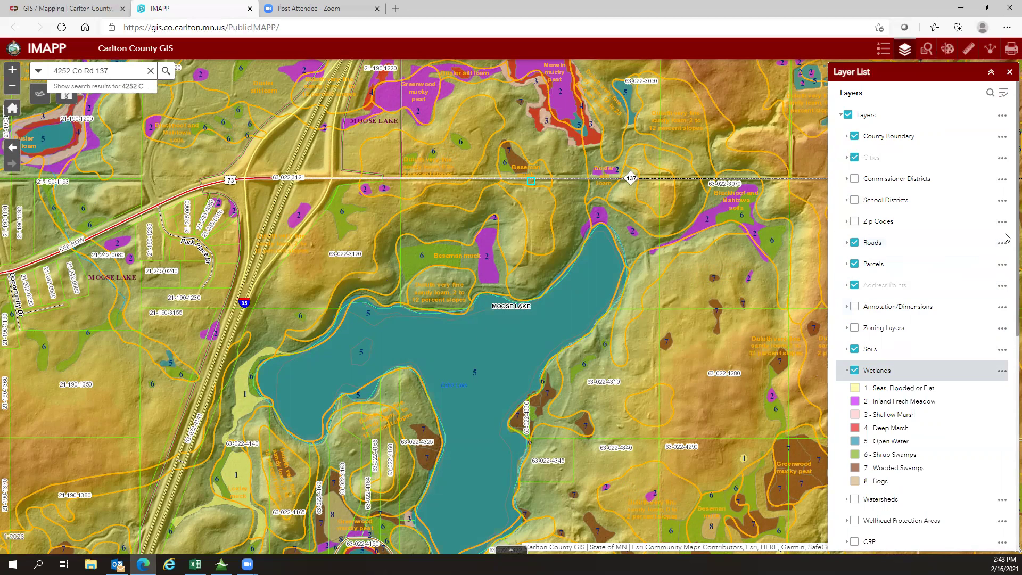
{"action": "scroll", "coordinate": [1006, 373], "scroll_direction": "down", "scroll_amount": 7}
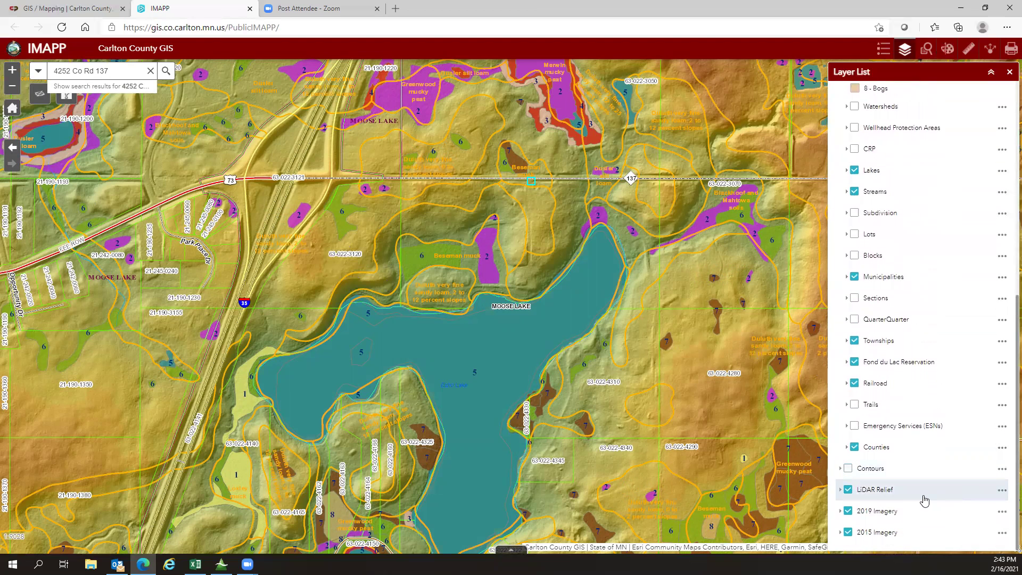
{"action": "scroll", "coordinate": [924, 505], "scroll_direction": "up", "scroll_amount": 6}
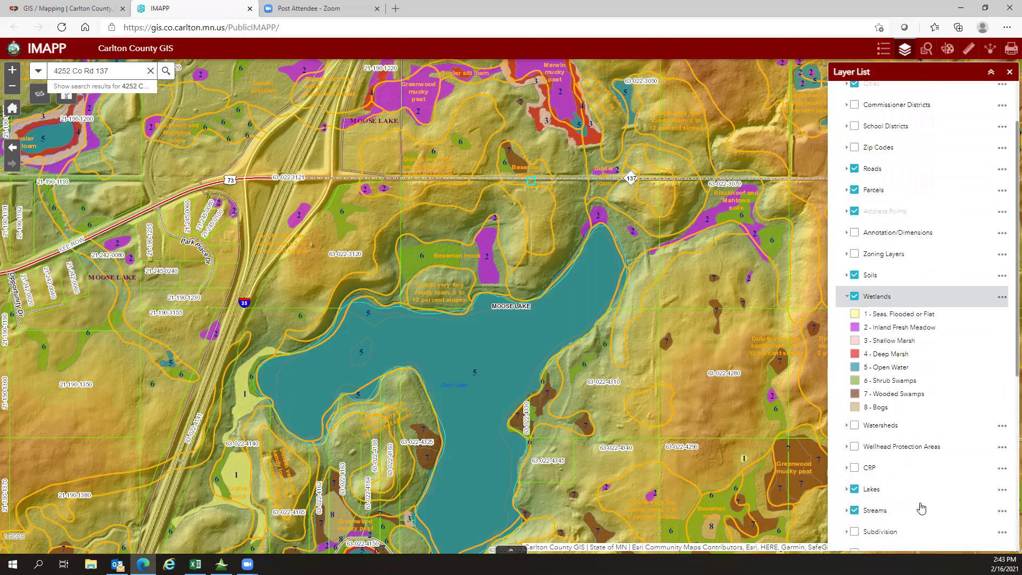
{"action": "scroll", "coordinate": [921, 508], "scroll_direction": "up", "scroll_amount": 1}
{"action": "left_click_drag", "start_coordinate": [530, 341], "coordinate": [456, 335]}
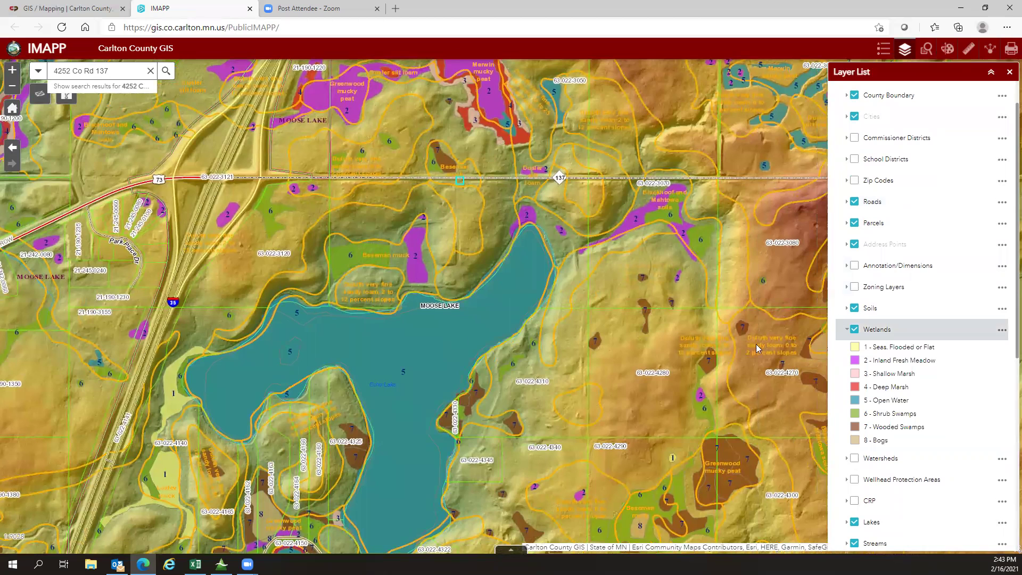
Step: Turn off both the Soils and Wetlands overlays
{"action": "left_click", "coordinate": [855, 308]}
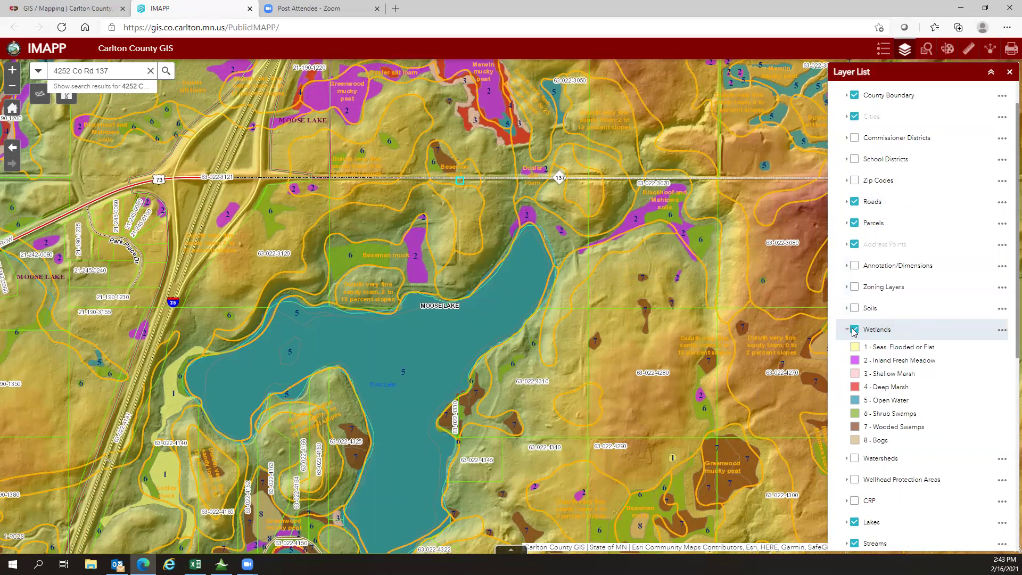
{"action": "left_click", "coordinate": [855, 331]}
{"action": "scroll", "coordinate": [852, 205], "scroll_direction": "up", "scroll_amount": 1}
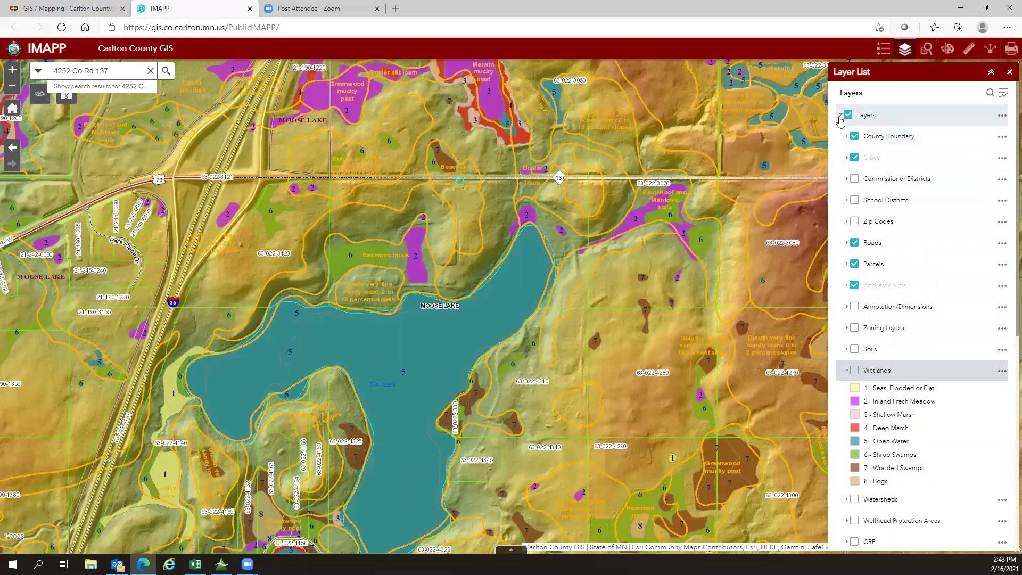
Step: Turn off LiDAR Relief for aerial imagery and pan north-east to the zoning districts
{"action": "left_click", "coordinate": [840, 115]}
{"action": "left_click", "coordinate": [841, 116]}
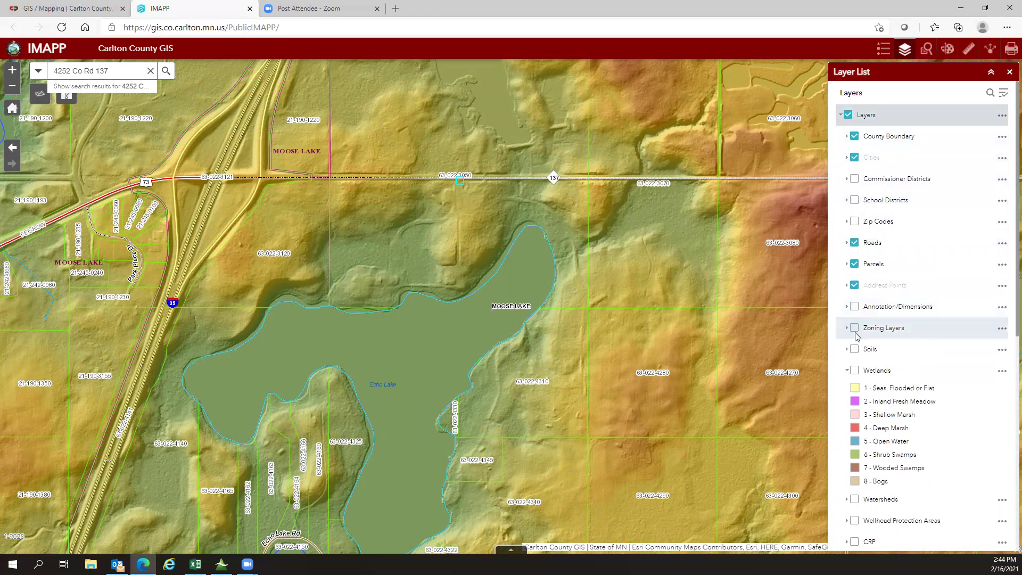
{"action": "scroll", "coordinate": [926, 432], "scroll_direction": "down", "scroll_amount": 7}
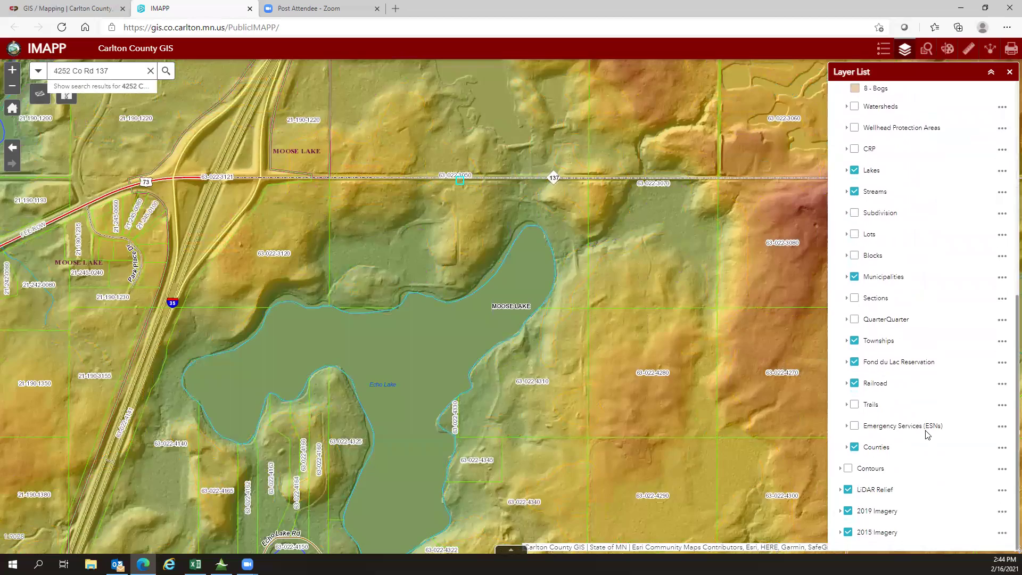
{"action": "left_click", "coordinate": [848, 490]}
{"action": "left_click_drag", "start_coordinate": [437, 249], "coordinate": [350, 330]}
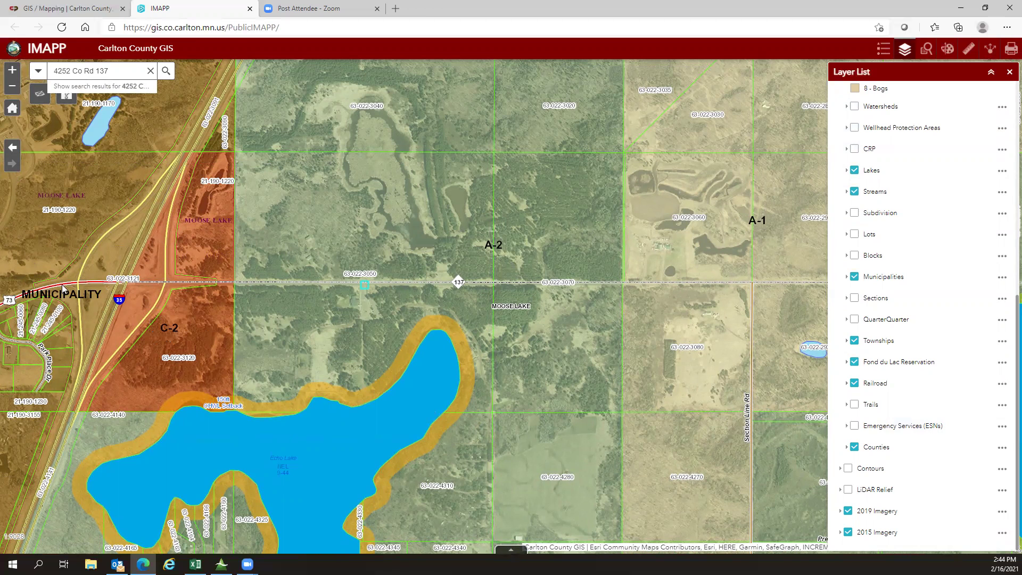
Step: Go from the county GIS / Mapping page to the Zoning & Environmental Services page
{"action": "left_click", "coordinate": [64, 15]}
{"action": "mouse_move", "coordinate": [382, 64]}
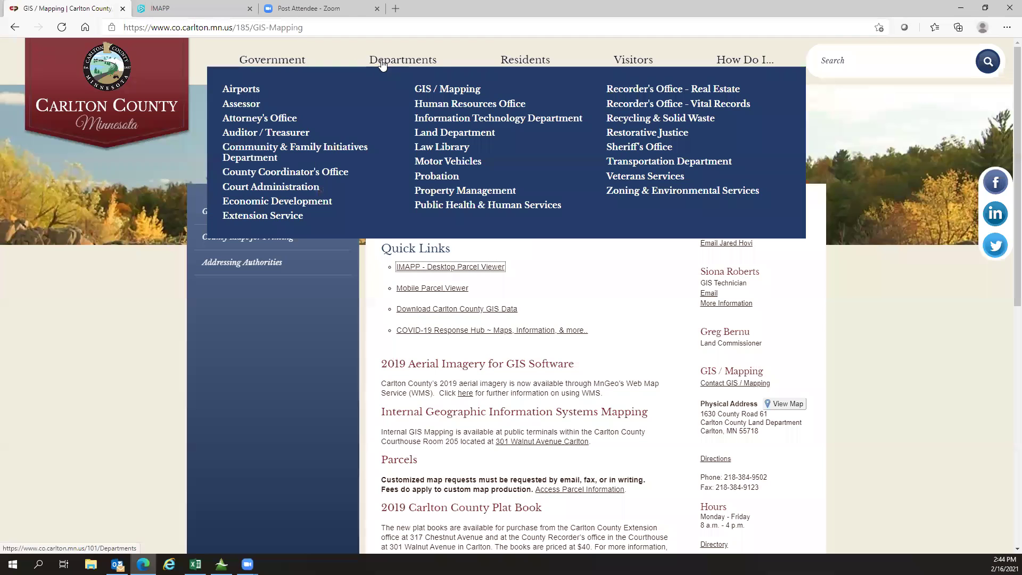
{"action": "left_click", "coordinate": [622, 192]}
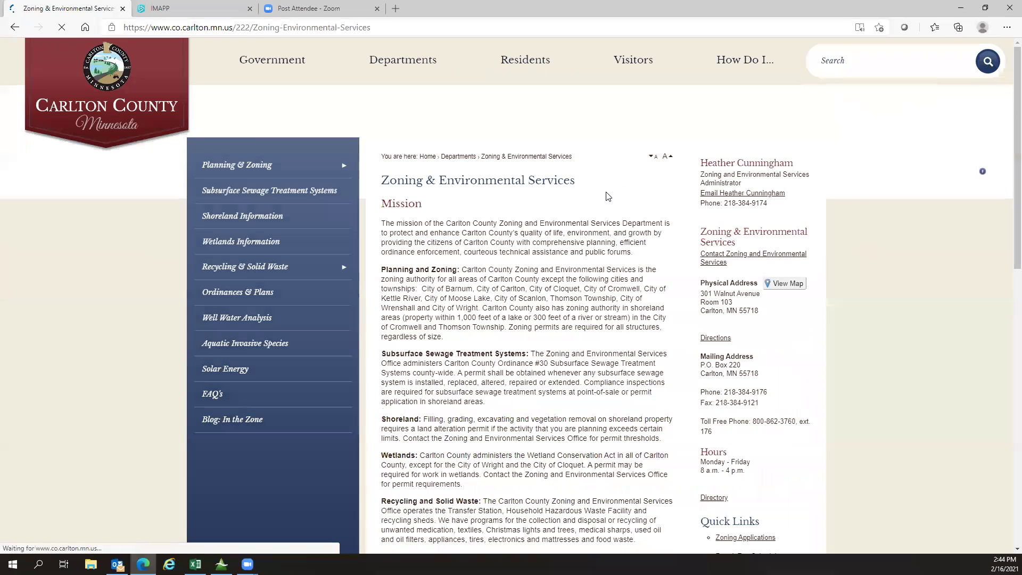
Step: Open Planning & Zoning and its Lot Dimensional Standards and Building Setbacks PDF
{"action": "mouse_move", "coordinate": [258, 214]}
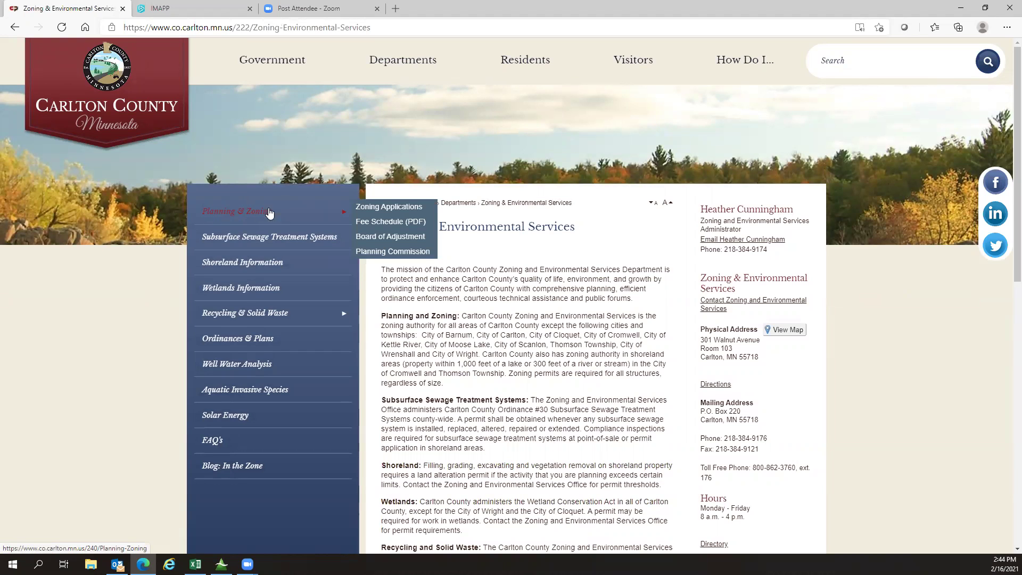
{"action": "left_click", "coordinate": [386, 208]}
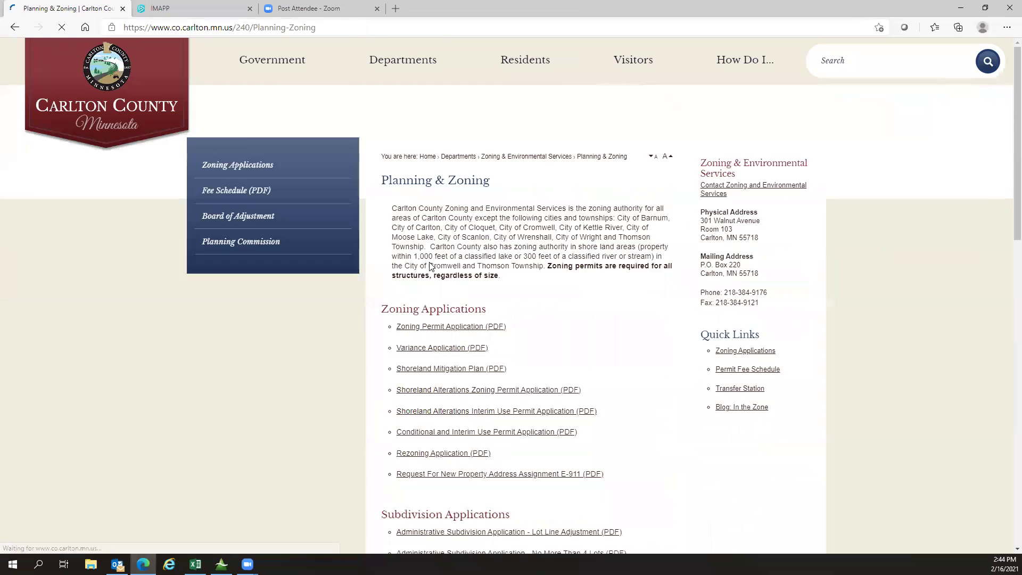
{"action": "scroll", "coordinate": [510, 328], "scroll_direction": "down", "scroll_amount": 7}
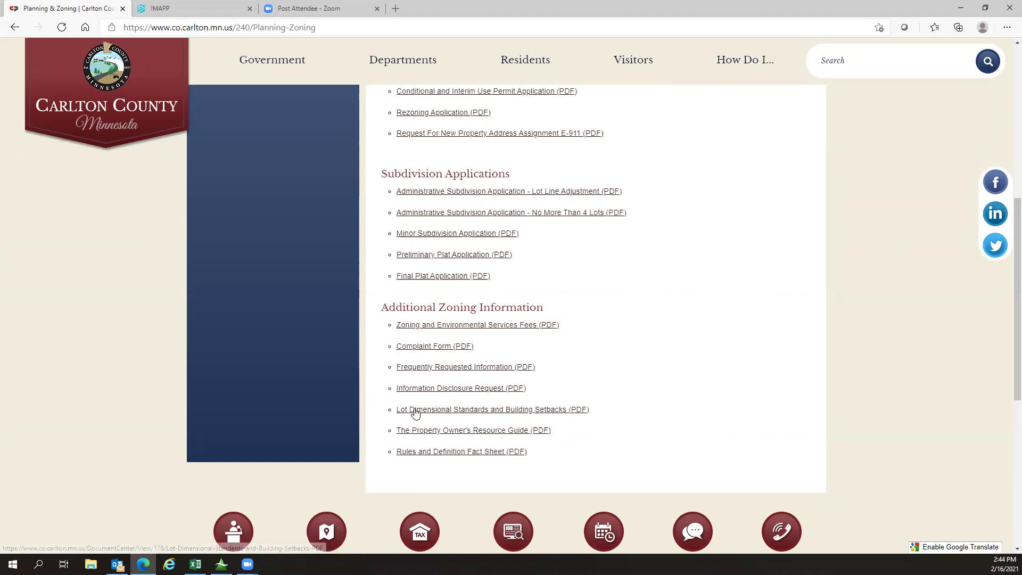
{"action": "left_click", "coordinate": [475, 413]}
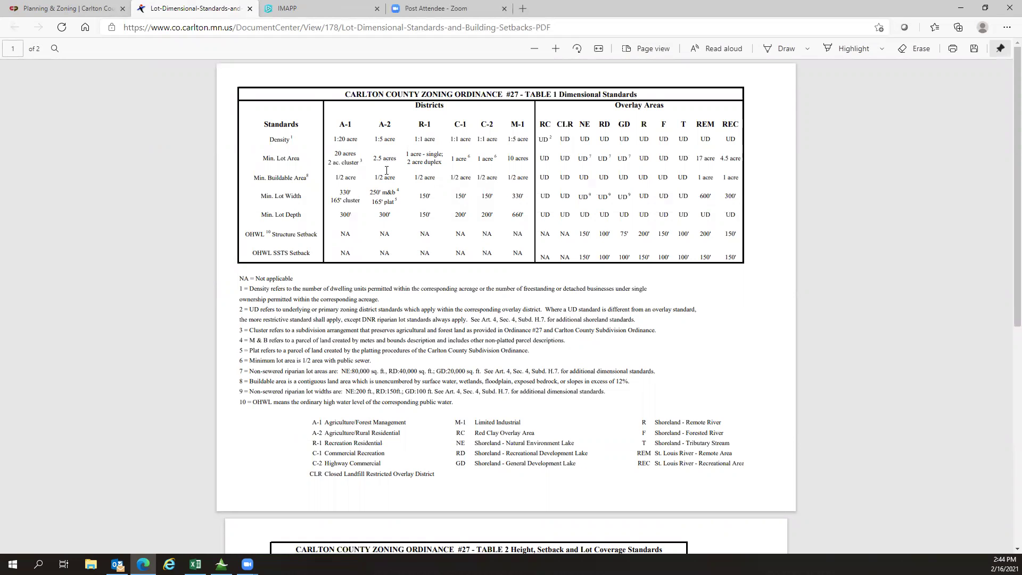
{"action": "scroll", "coordinate": [391, 225], "scroll_direction": "down", "scroll_amount": 3}
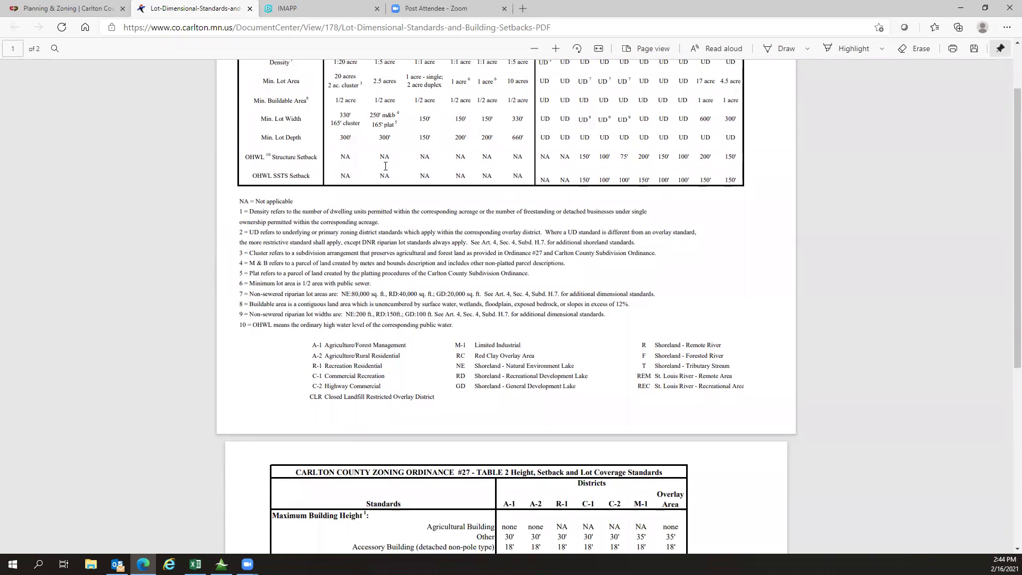
{"action": "scroll", "coordinate": [384, 184], "scroll_direction": "down", "scroll_amount": 3}
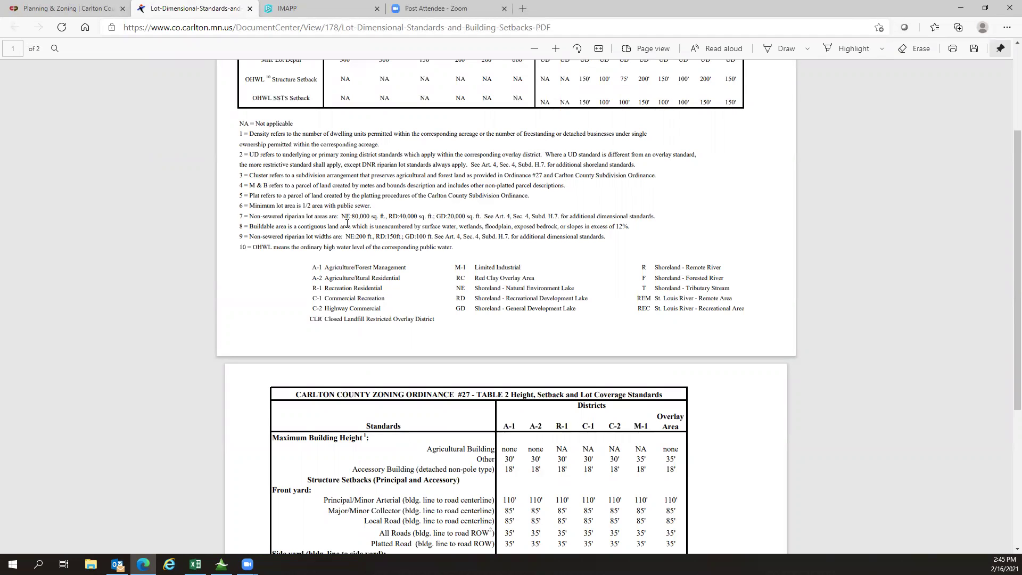
{"action": "scroll", "coordinate": [347, 225], "scroll_direction": "down", "scroll_amount": 5}
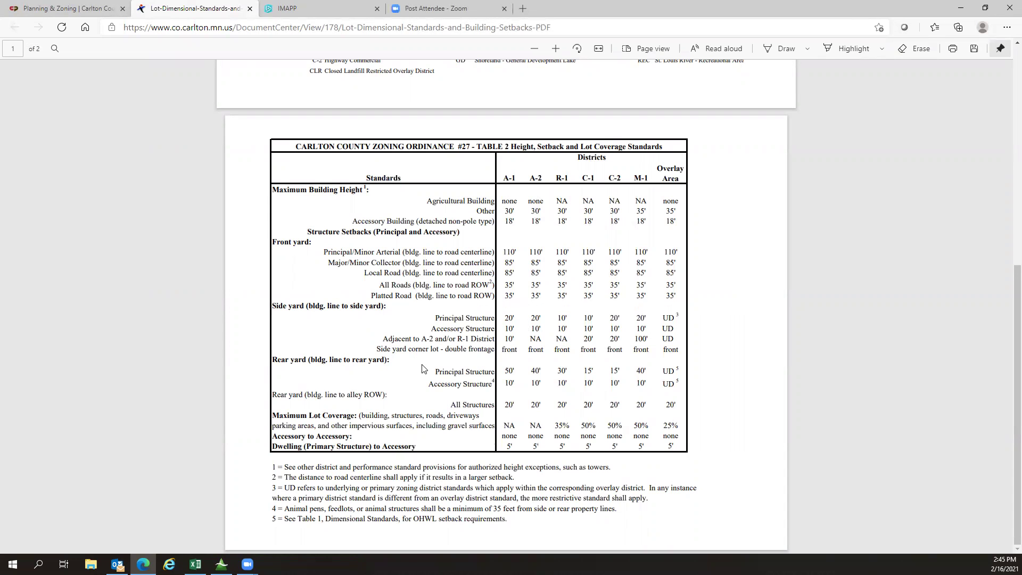
{"action": "scroll", "coordinate": [442, 404], "scroll_direction": "up", "scroll_amount": 8}
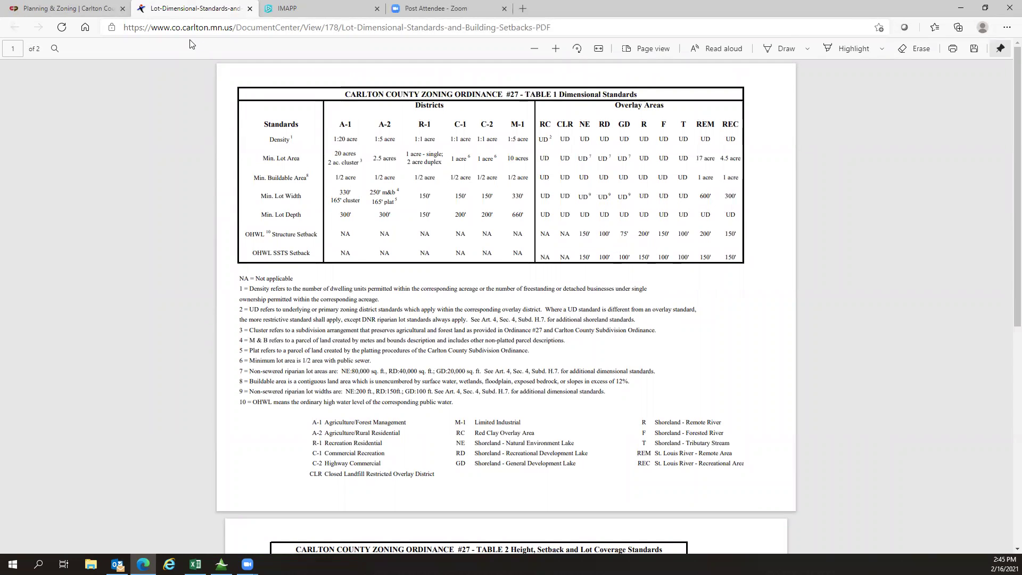
Step: Check the IMAPP zoning map, nudging it right, then return to the Planning & Zoning page
{"action": "left_click", "coordinate": [288, 8]}
{"action": "left_click_drag", "start_coordinate": [53, 281], "coordinate": [91, 278]}
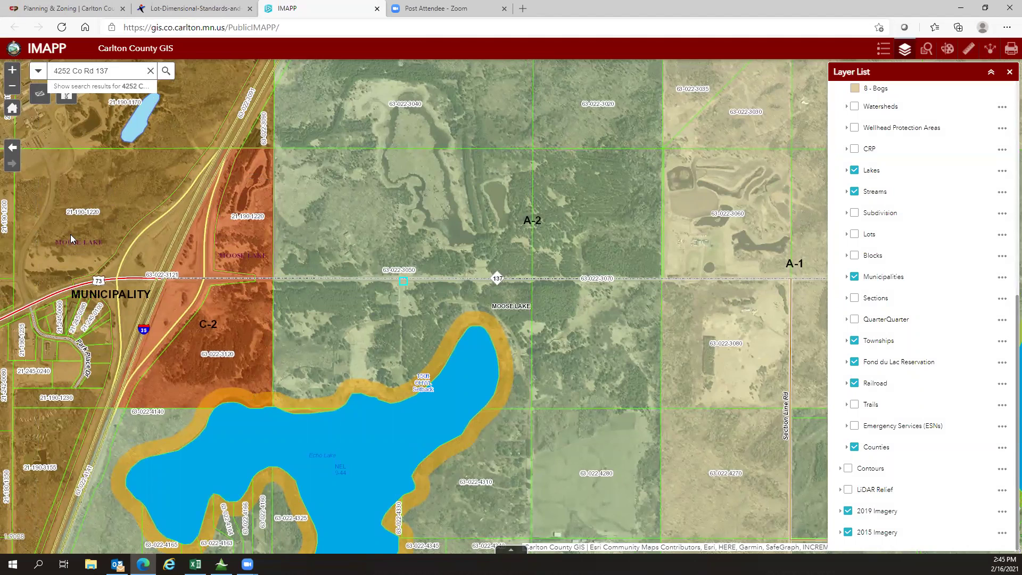
{"action": "left_click", "coordinate": [77, 9]}
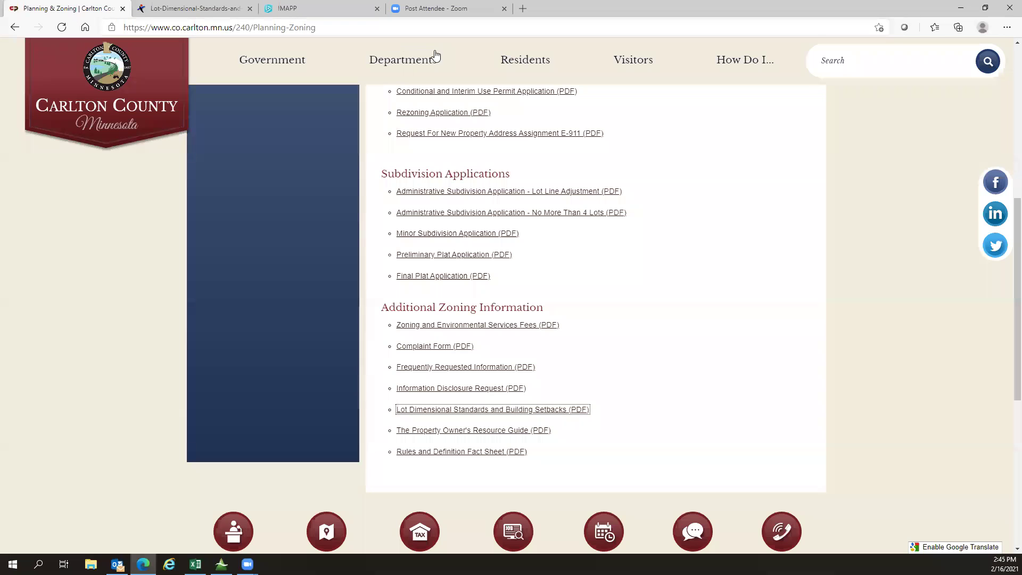
{"action": "mouse_move", "coordinate": [494, 59]}
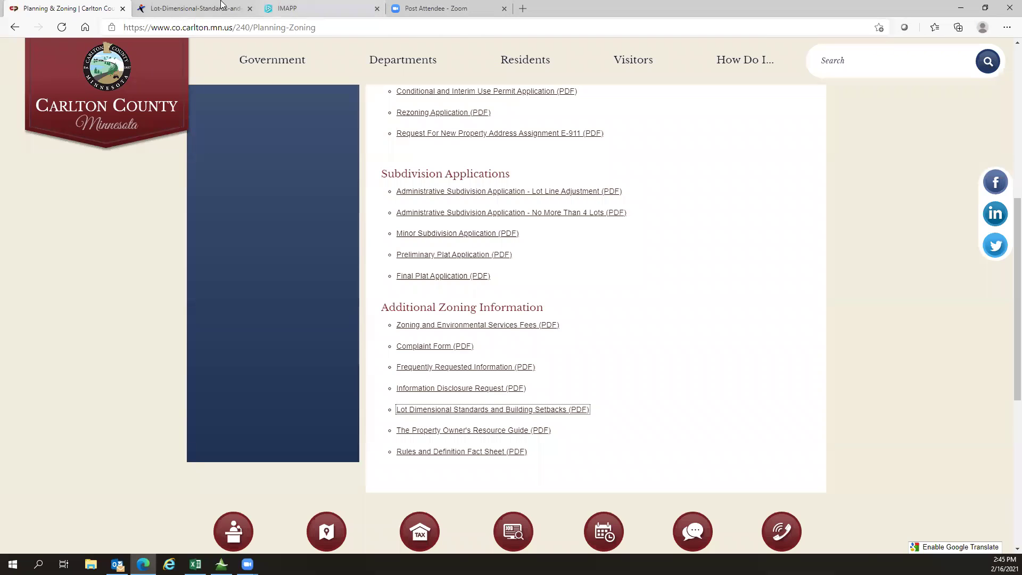
{"action": "left_click", "coordinate": [268, 9]}
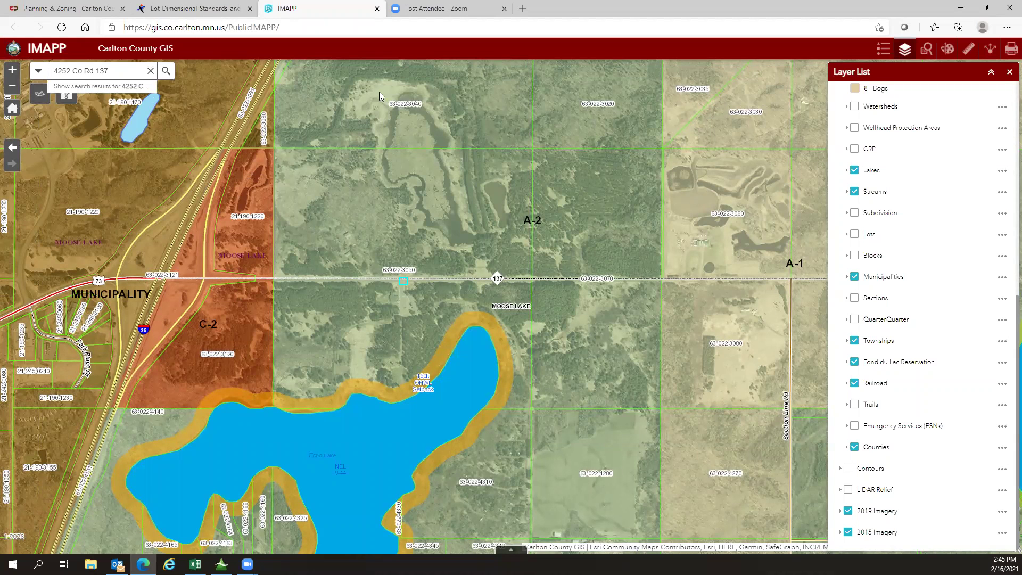
{"action": "left_click", "coordinate": [53, 8]}
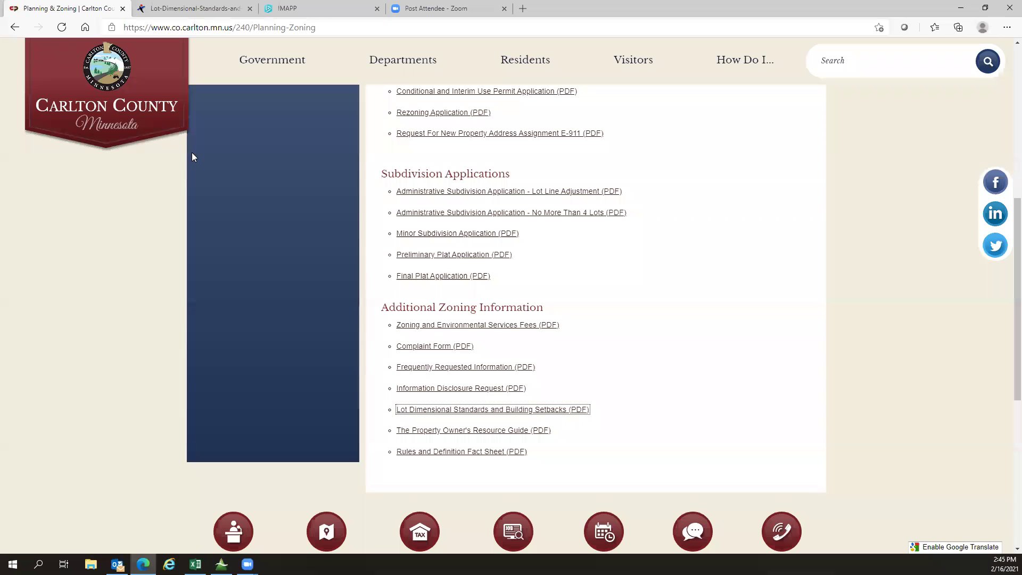
Step: Scan the Planning & Zoning page, then go back to Zoning & Environmental Services
{"action": "scroll", "coordinate": [256, 221], "scroll_direction": "up", "scroll_amount": 5}
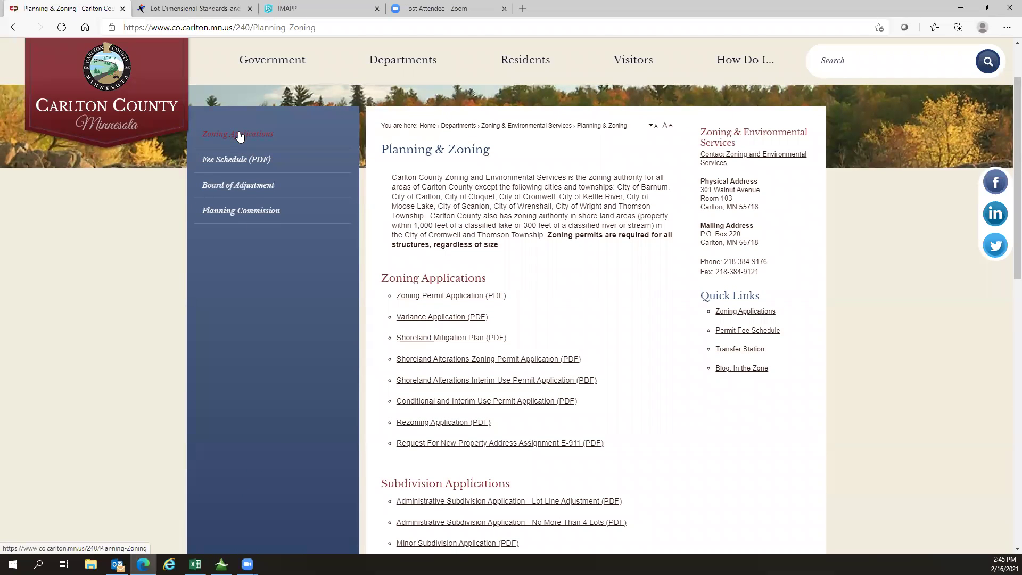
{"action": "scroll", "coordinate": [450, 335], "scroll_direction": "down", "scroll_amount": 3}
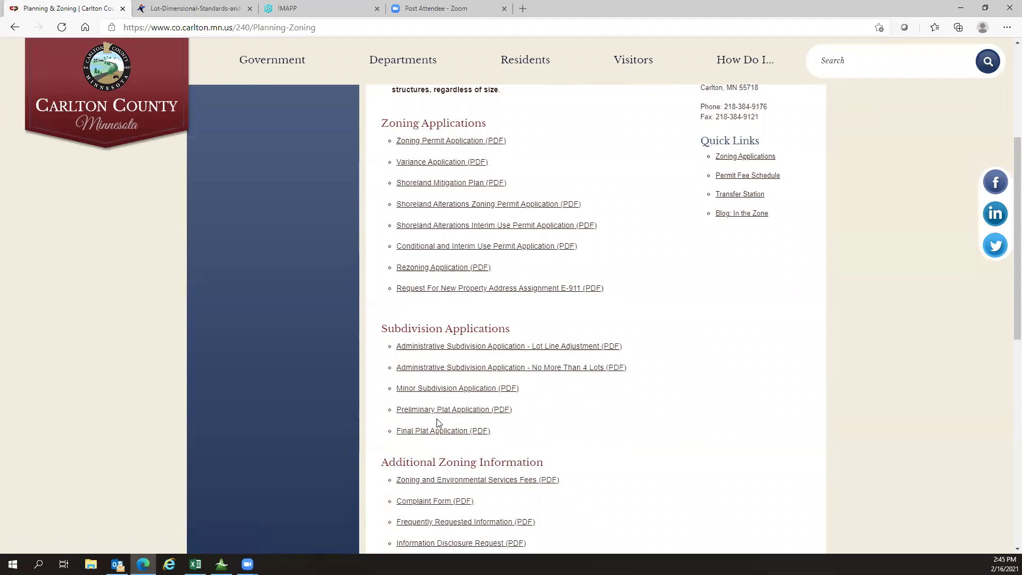
{"action": "scroll", "coordinate": [440, 429], "scroll_direction": "down", "scroll_amount": 3}
{"action": "scroll", "coordinate": [440, 429], "scroll_direction": "up", "scroll_amount": 8}
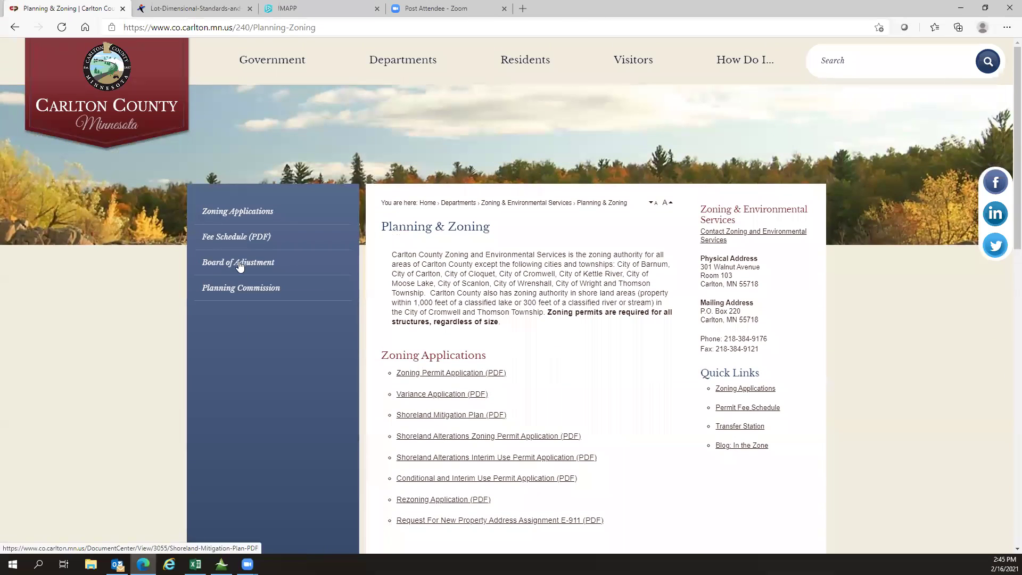
{"action": "left_click", "coordinate": [15, 27]}
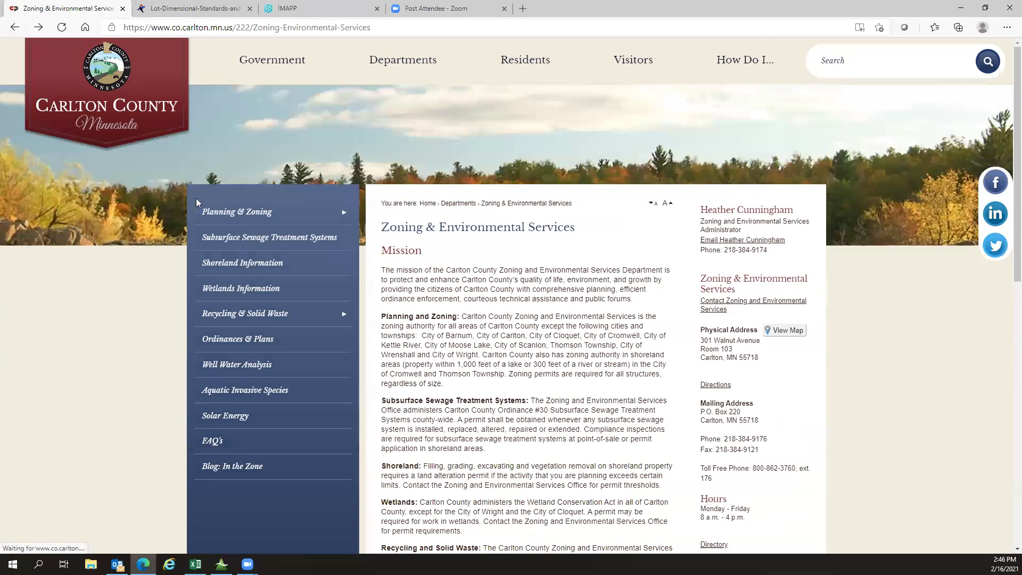
Step: Look over Subsurface Sewage Treatment Systems, then open the Shoreland Information page
{"action": "left_click", "coordinate": [225, 237]}
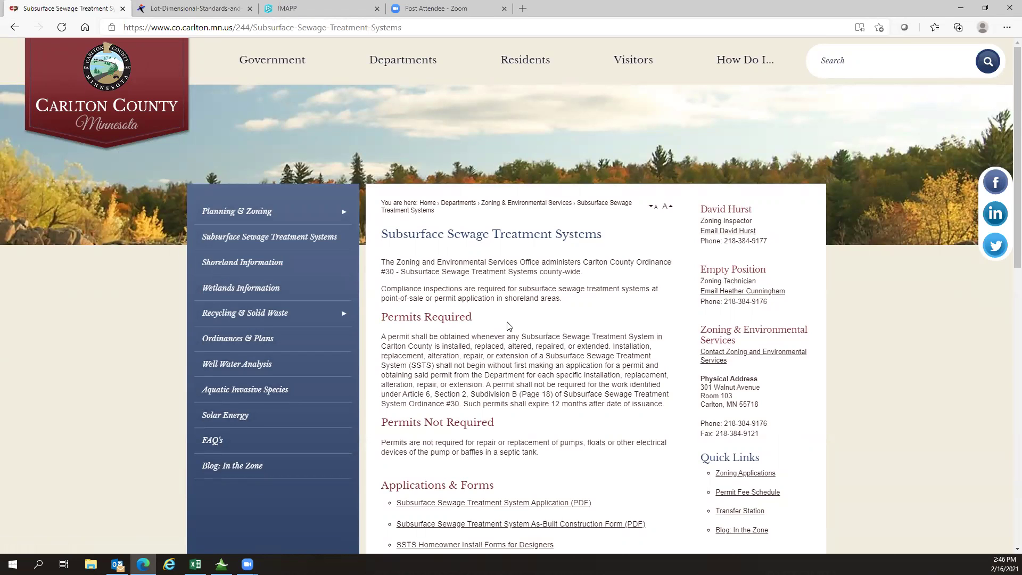
{"action": "scroll", "coordinate": [499, 211], "scroll_direction": "down", "scroll_amount": 1}
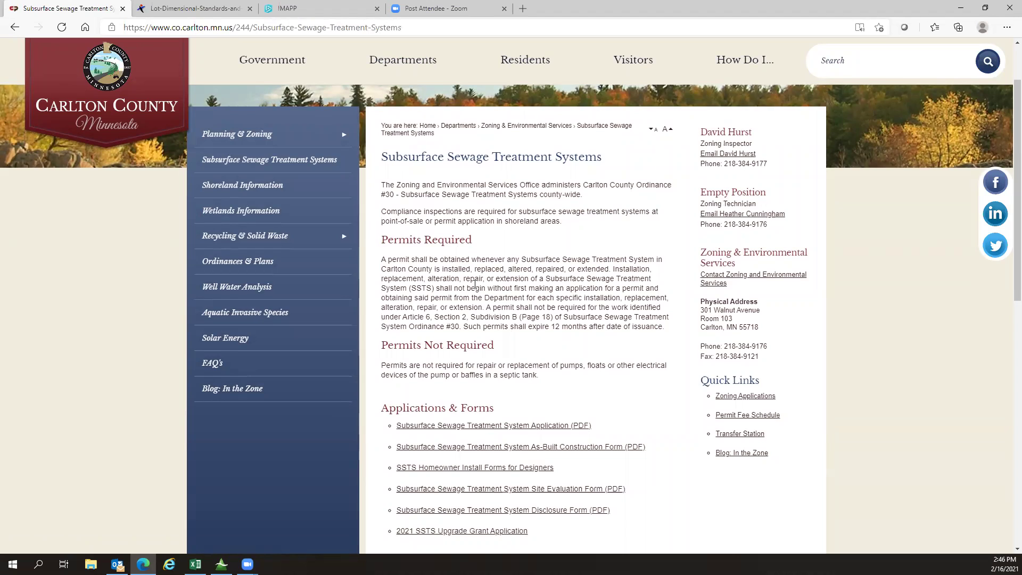
{"action": "scroll", "coordinate": [475, 287], "scroll_direction": "down", "scroll_amount": 2}
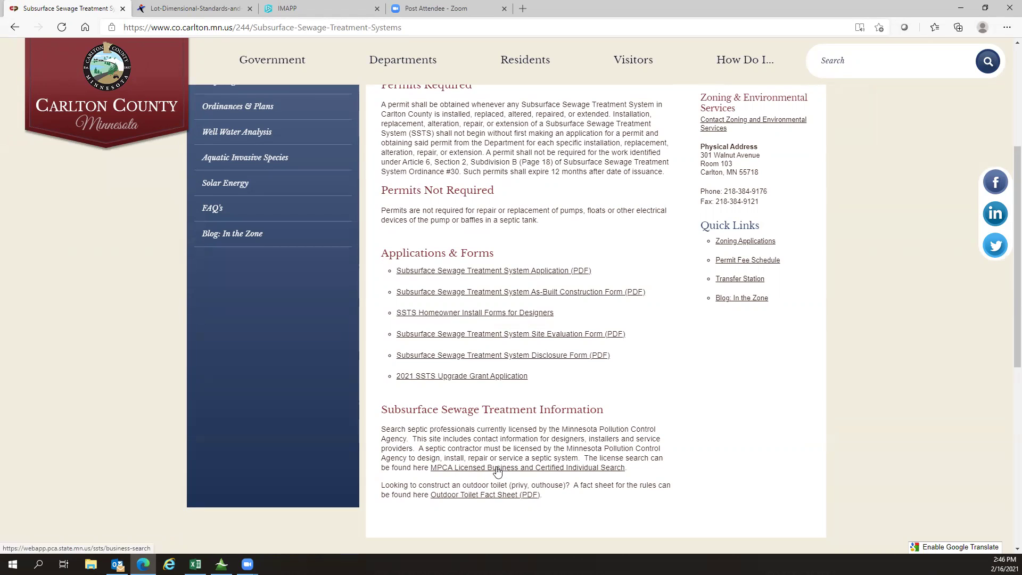
{"action": "scroll", "coordinate": [497, 471], "scroll_direction": "up", "scroll_amount": 5}
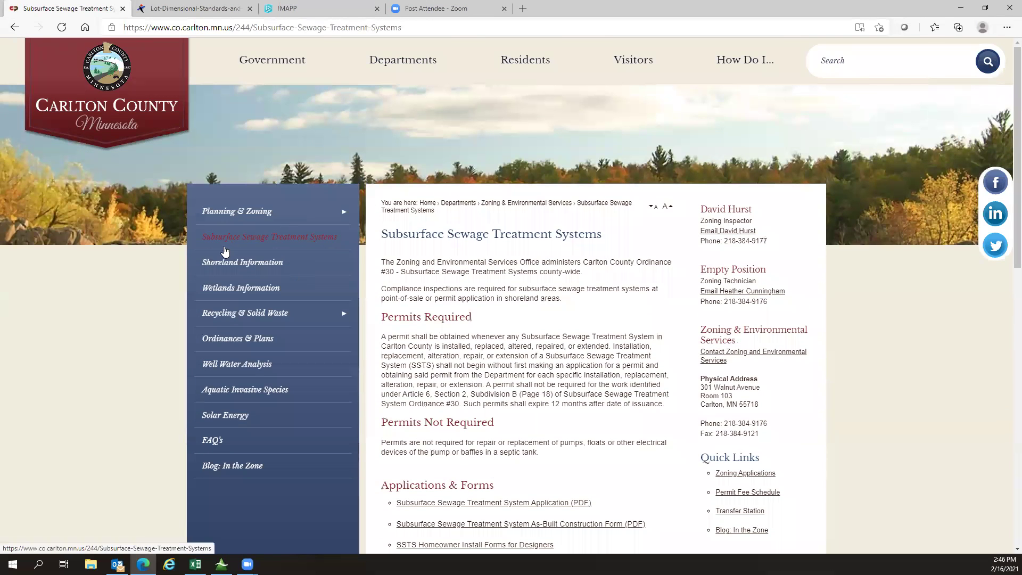
{"action": "left_click", "coordinate": [223, 263]}
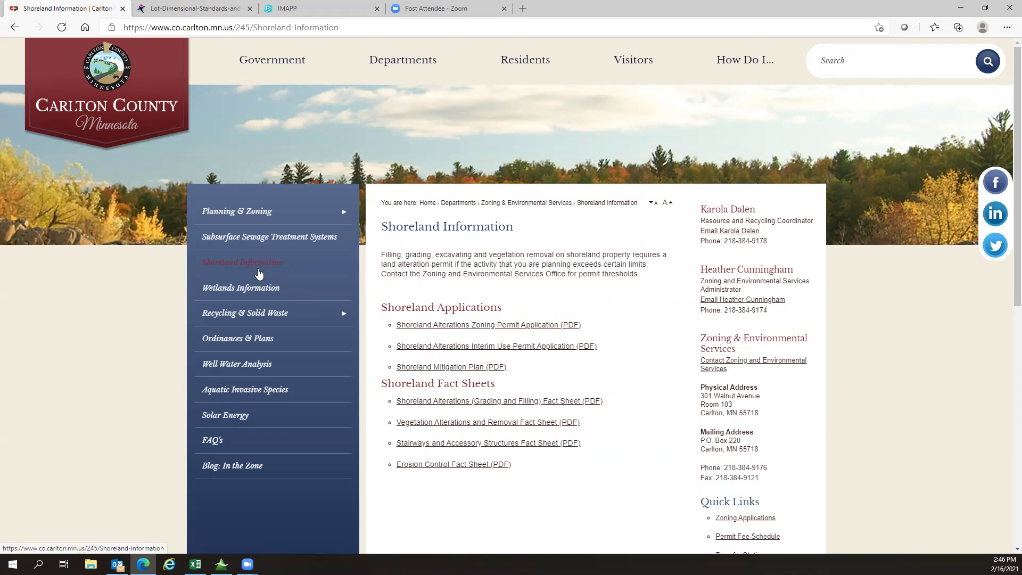
Step: Open Wetlands Information and scroll through its wetland forms and information PDFs
{"action": "left_click", "coordinate": [251, 290]}
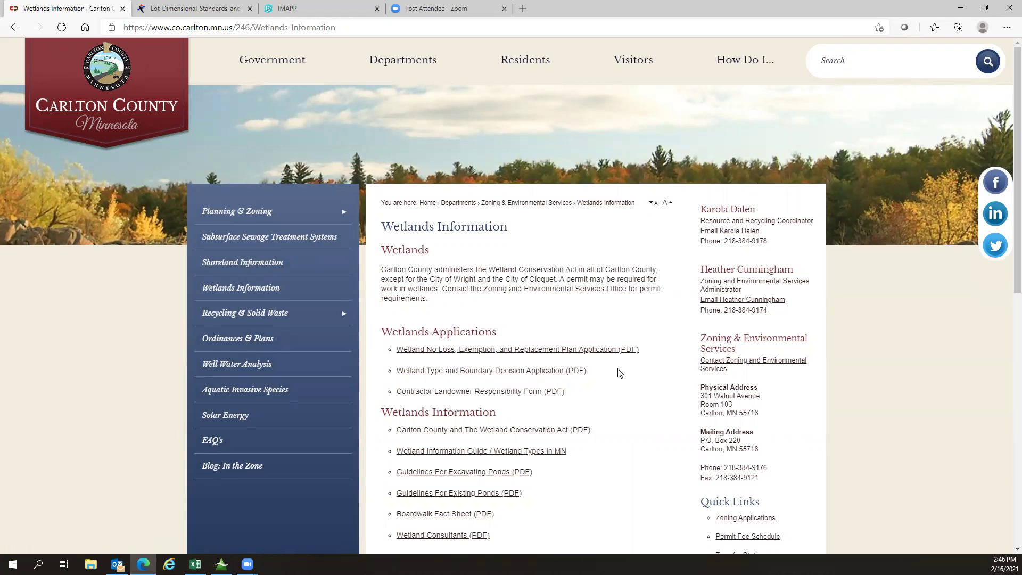
{"action": "scroll", "coordinate": [620, 372], "scroll_direction": "down", "scroll_amount": 2}
{"action": "scroll", "coordinate": [516, 246], "scroll_direction": "down", "scroll_amount": 3}
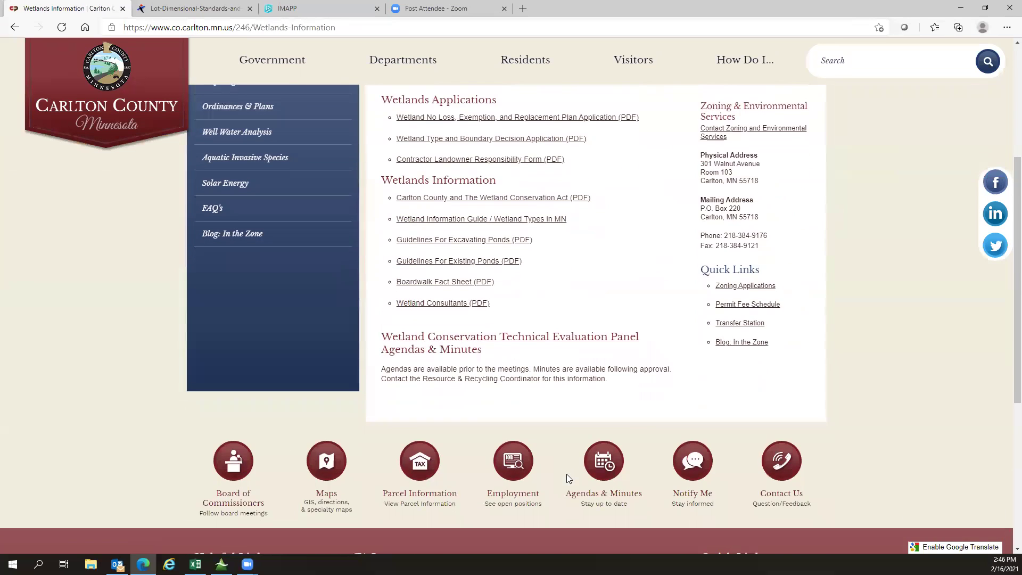
{"action": "scroll", "coordinate": [567, 474], "scroll_direction": "up", "scroll_amount": 1}
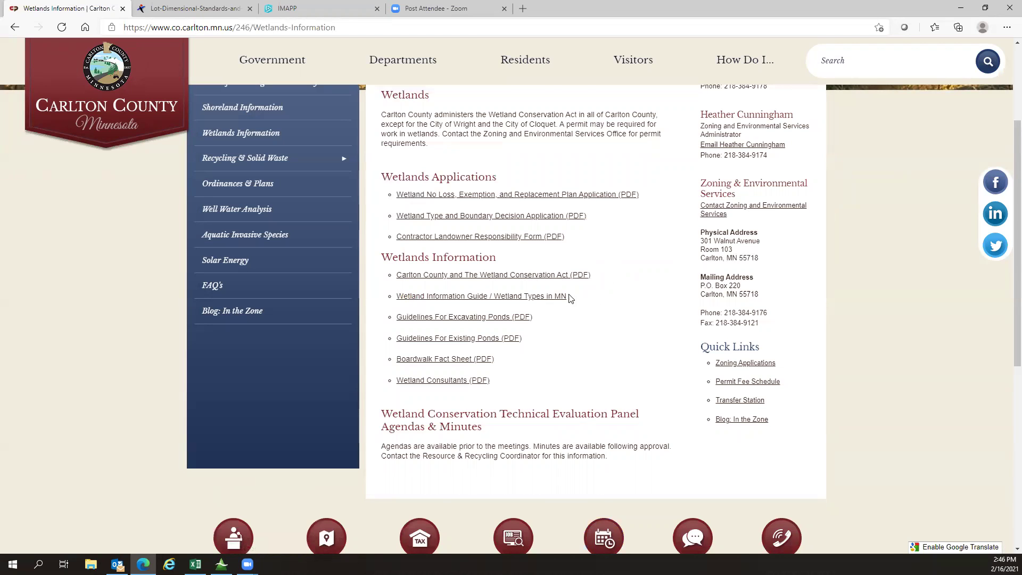
{"action": "scroll", "coordinate": [601, 368], "scroll_direction": "up", "scroll_amount": 1}
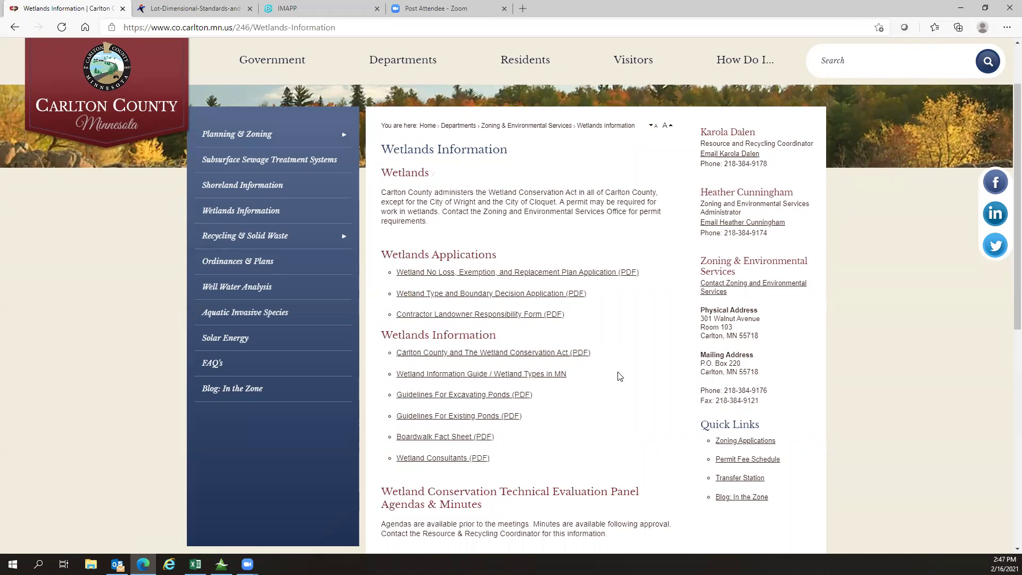
{"action": "mouse_move", "coordinate": [243, 241]}
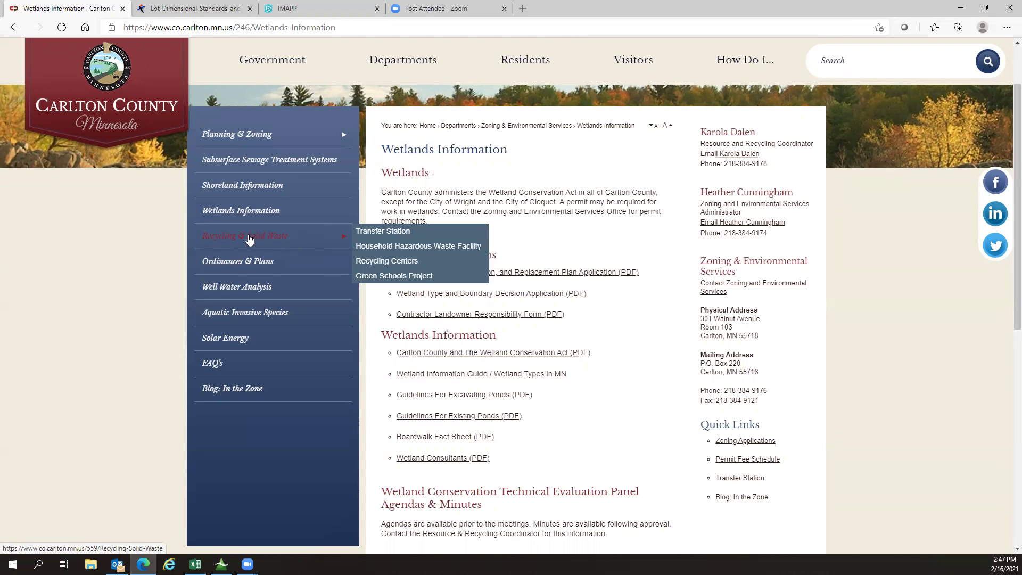
Step: Open and scroll through the Ordinances & Plans page
{"action": "left_click", "coordinate": [240, 263]}
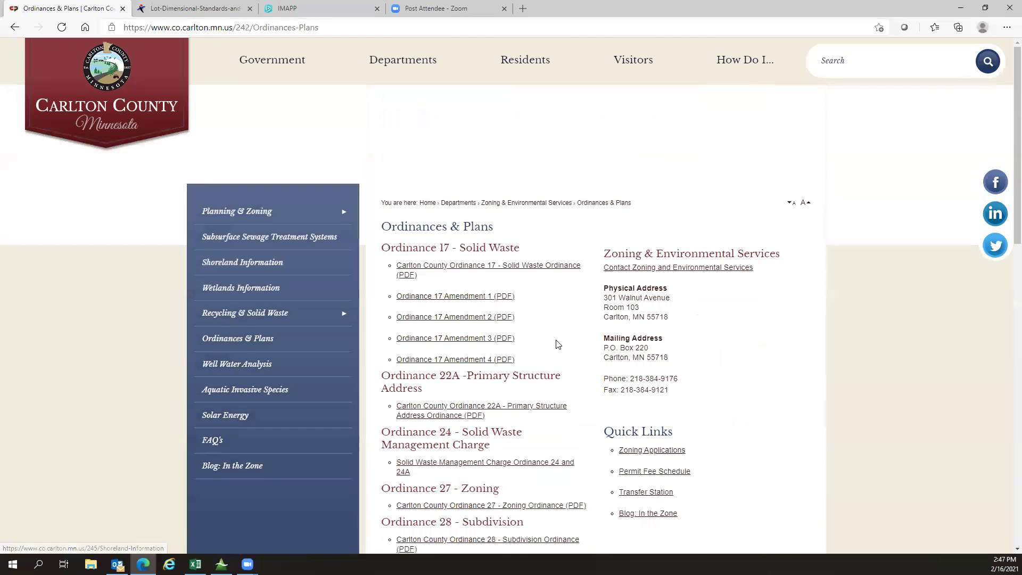
{"action": "scroll", "coordinate": [557, 345], "scroll_direction": "down", "scroll_amount": 3}
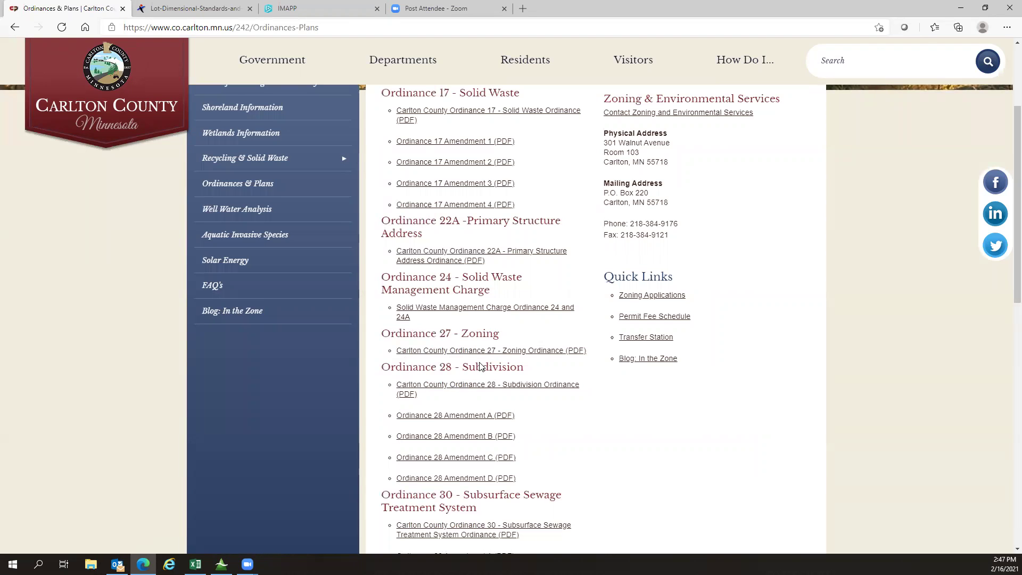
{"action": "scroll", "coordinate": [481, 366], "scroll_direction": "up", "scroll_amount": 2}
Step: Open and read through the Well Water Analysis page
{"action": "left_click", "coordinate": [258, 290]}
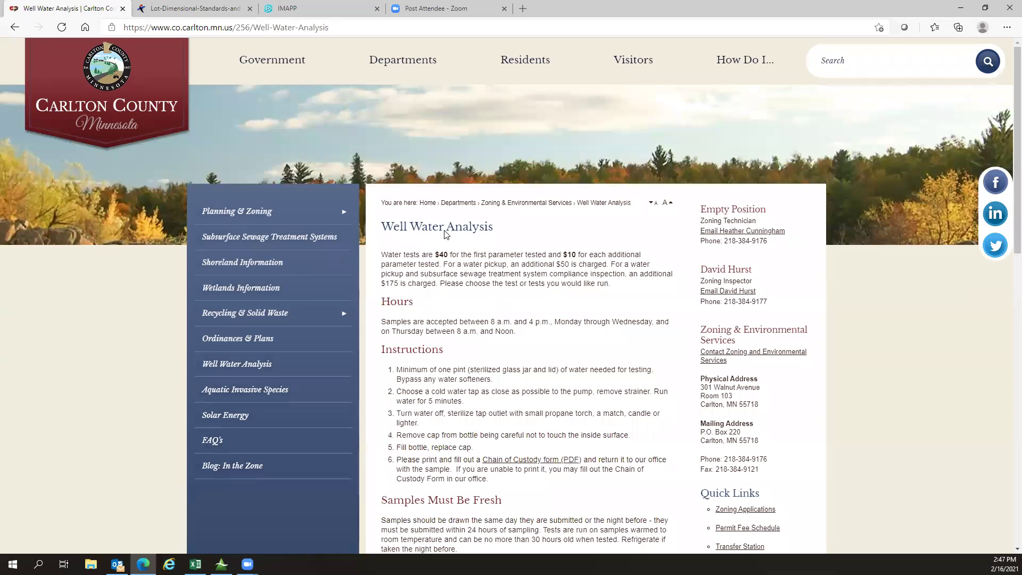
{"action": "scroll", "coordinate": [469, 365], "scroll_direction": "down", "scroll_amount": 3}
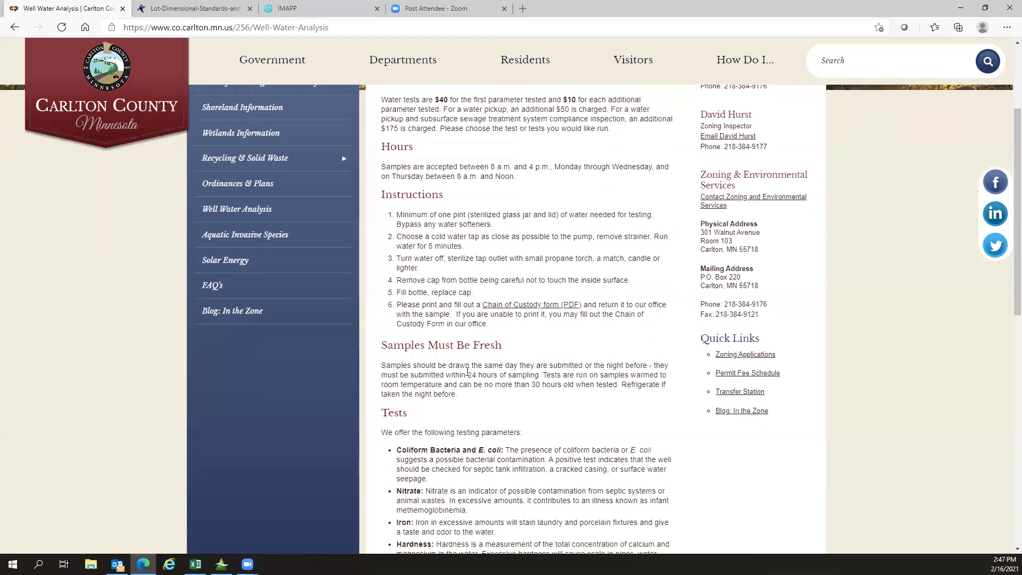
{"action": "scroll", "coordinate": [469, 371], "scroll_direction": "down", "scroll_amount": 2}
{"action": "scroll", "coordinate": [468, 372], "scroll_direction": "up", "scroll_amount": 3}
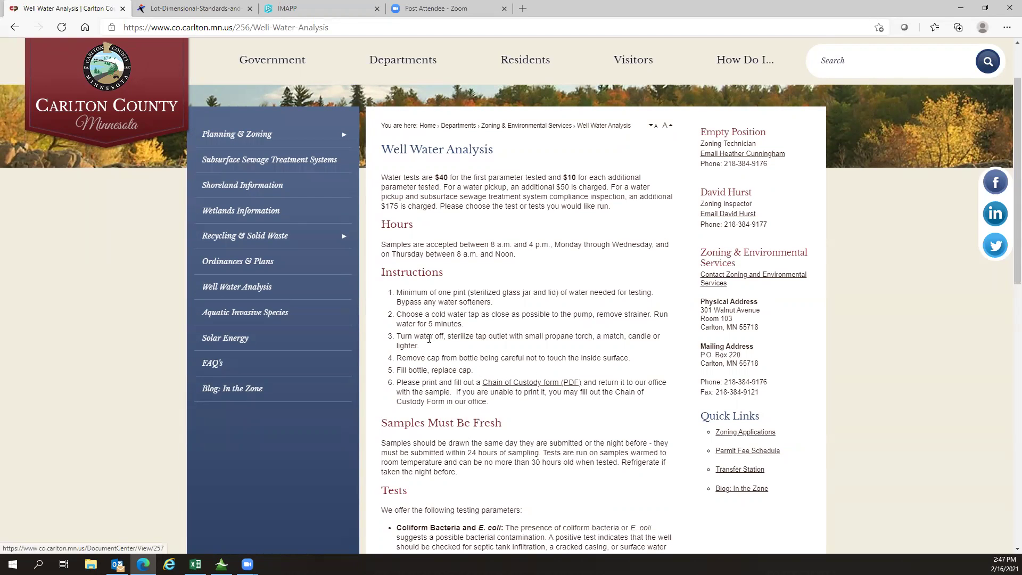
Step: Open Aquatic Invasive Species and scroll its video, prevention plan and species PDFs
{"action": "left_click", "coordinate": [228, 319]}
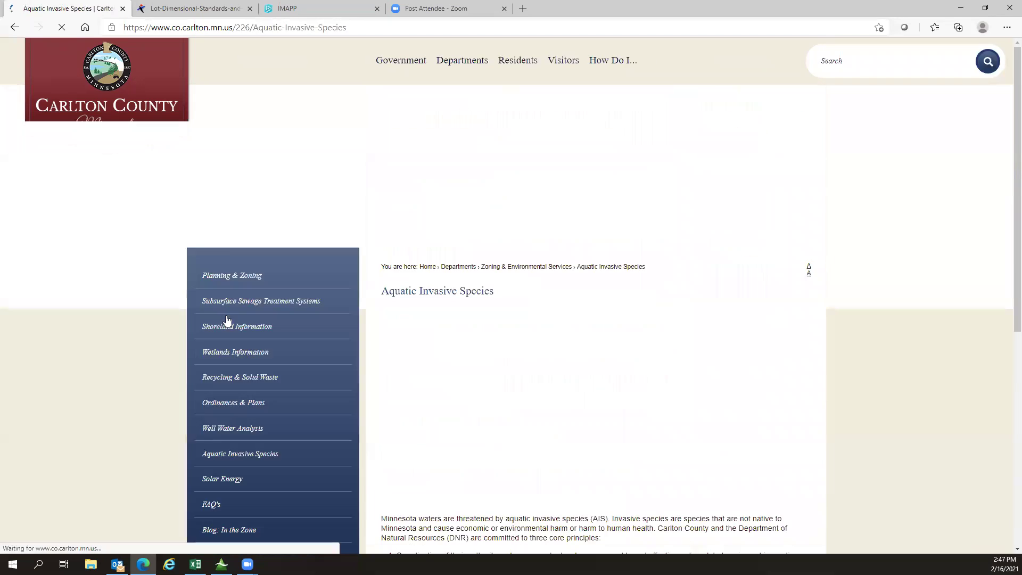
{"action": "scroll", "coordinate": [397, 441], "scroll_direction": "down", "scroll_amount": 1}
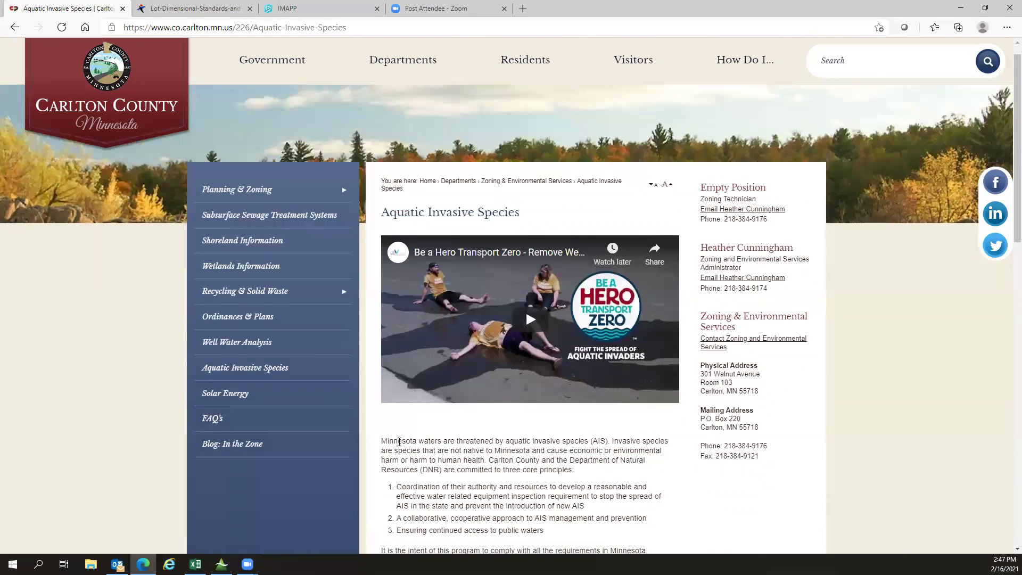
{"action": "scroll", "coordinate": [400, 442], "scroll_direction": "down", "scroll_amount": 3}
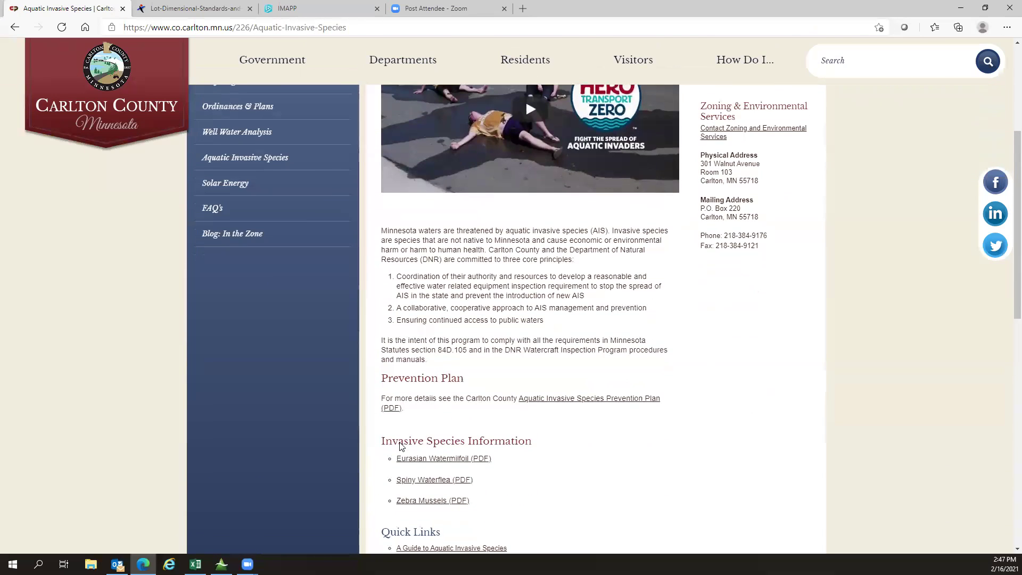
{"action": "scroll", "coordinate": [401, 446], "scroll_direction": "down", "scroll_amount": 3}
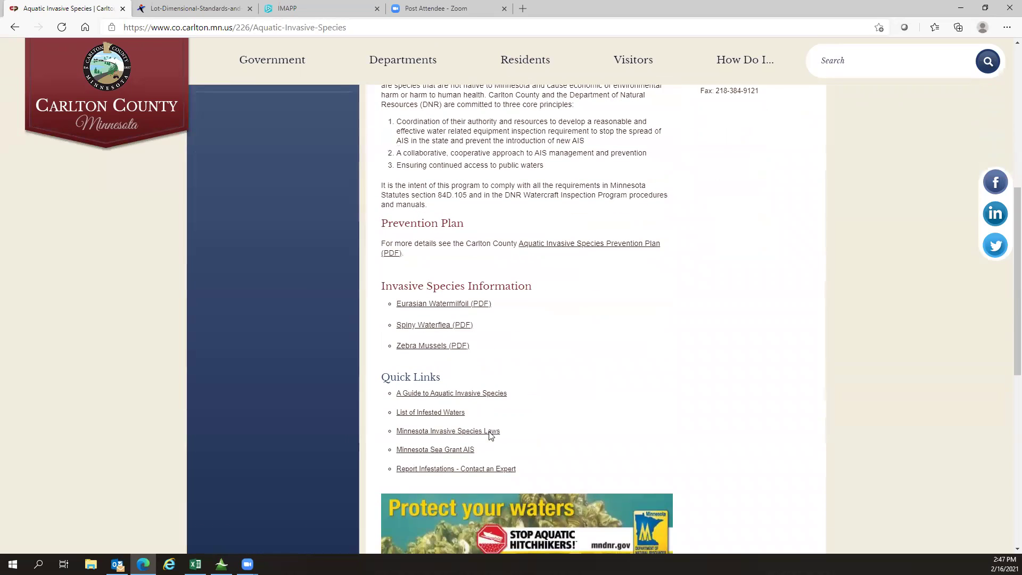
{"action": "scroll", "coordinate": [522, 443], "scroll_direction": "up", "scroll_amount": 5}
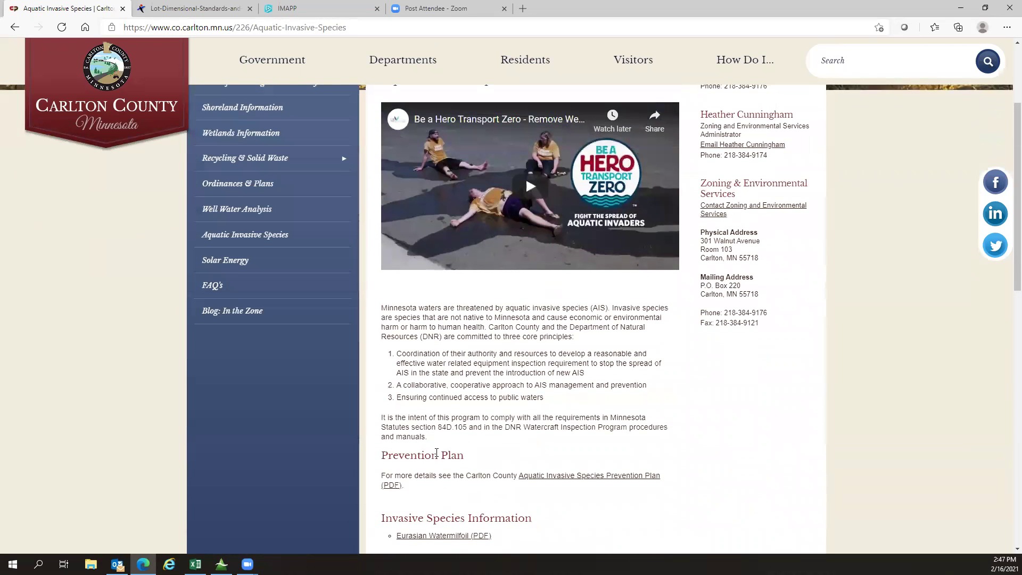
{"action": "scroll", "coordinate": [311, 437], "scroll_direction": "up", "scroll_amount": 1}
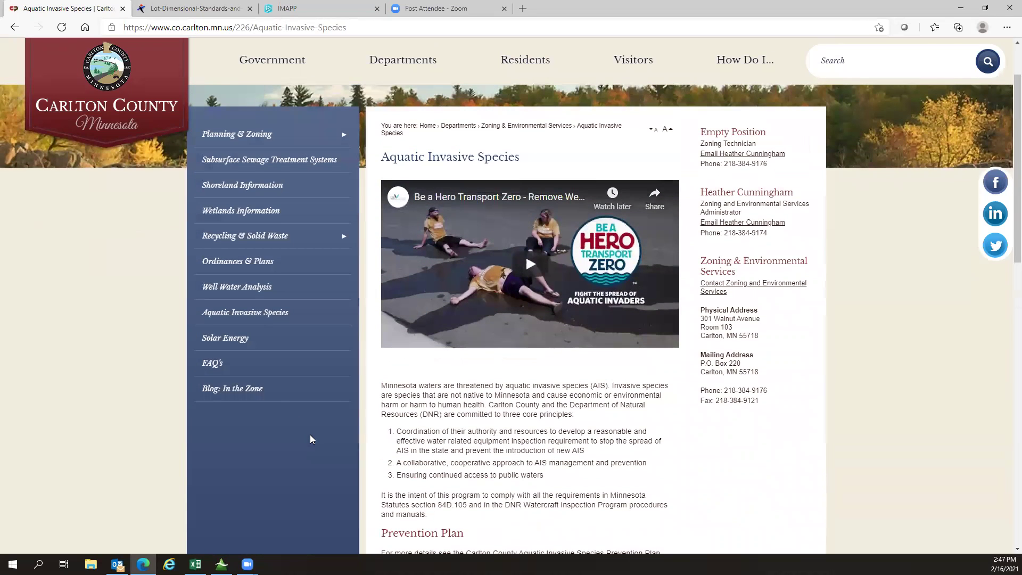
Step: Read through the Solar Energy page, then open the zoning FAQ's page
{"action": "left_click", "coordinate": [238, 344]}
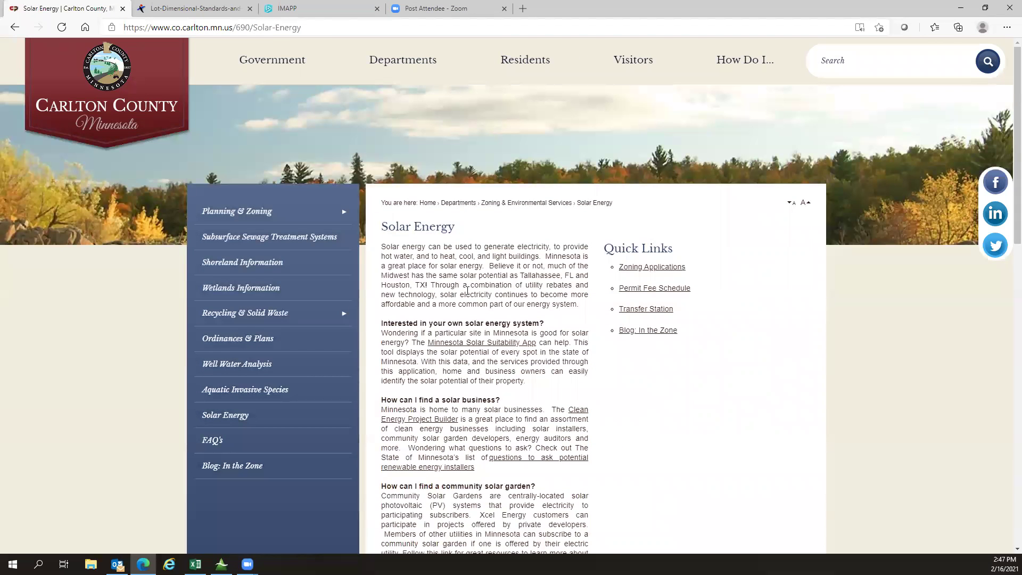
{"action": "scroll", "coordinate": [488, 327], "scroll_direction": "down", "scroll_amount": 5}
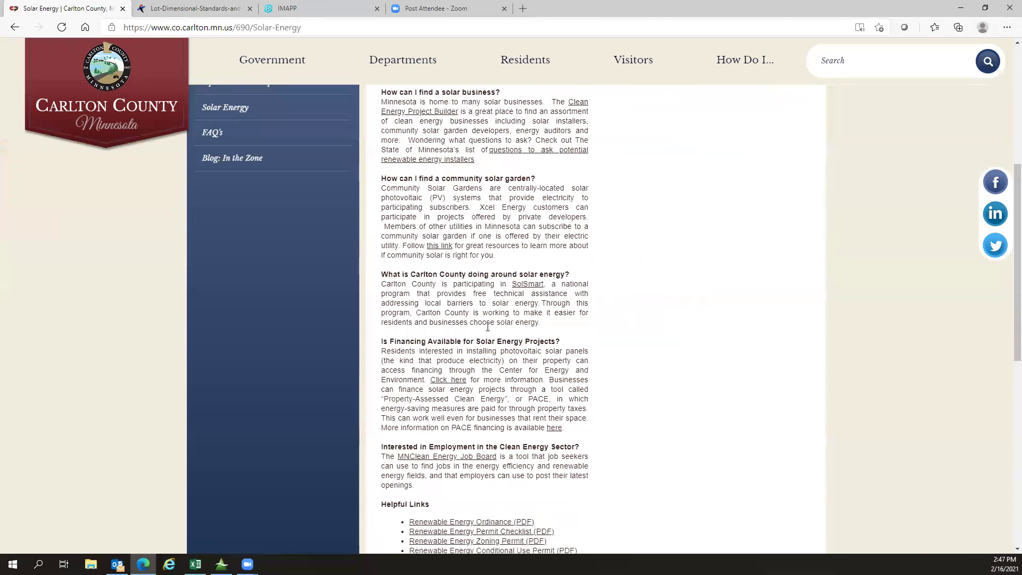
{"action": "scroll", "coordinate": [488, 327], "scroll_direction": "down", "scroll_amount": 2}
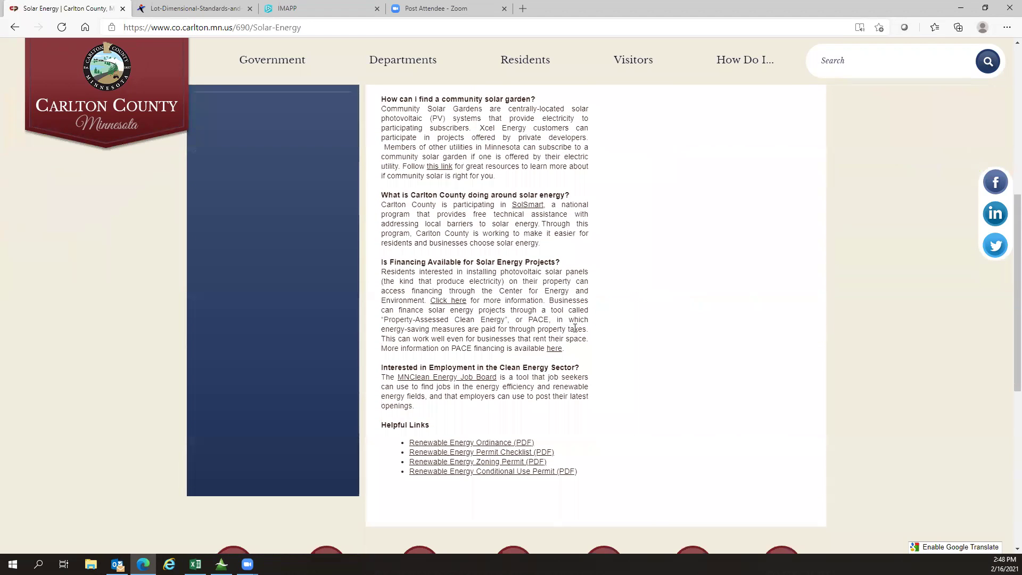
{"action": "scroll", "coordinate": [615, 372], "scroll_direction": "up", "scroll_amount": 2}
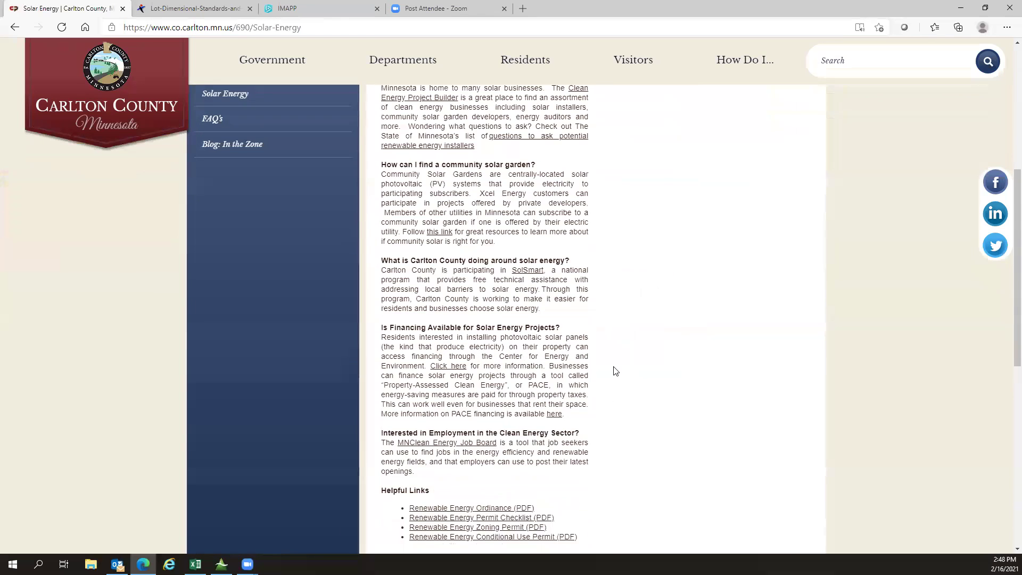
{"action": "scroll", "coordinate": [615, 371], "scroll_direction": "up", "scroll_amount": 4}
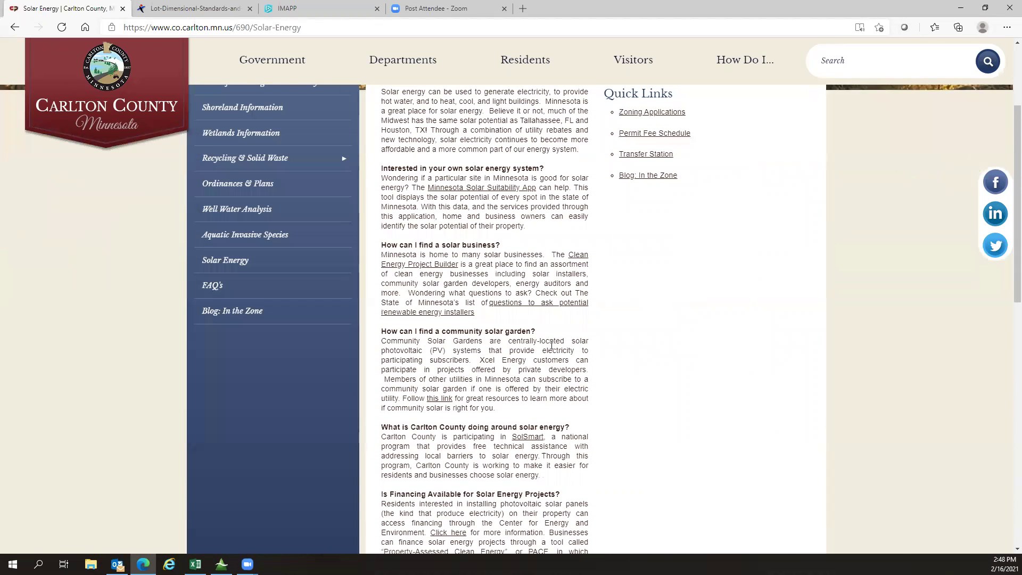
{"action": "scroll", "coordinate": [552, 345], "scroll_direction": "up", "scroll_amount": 2}
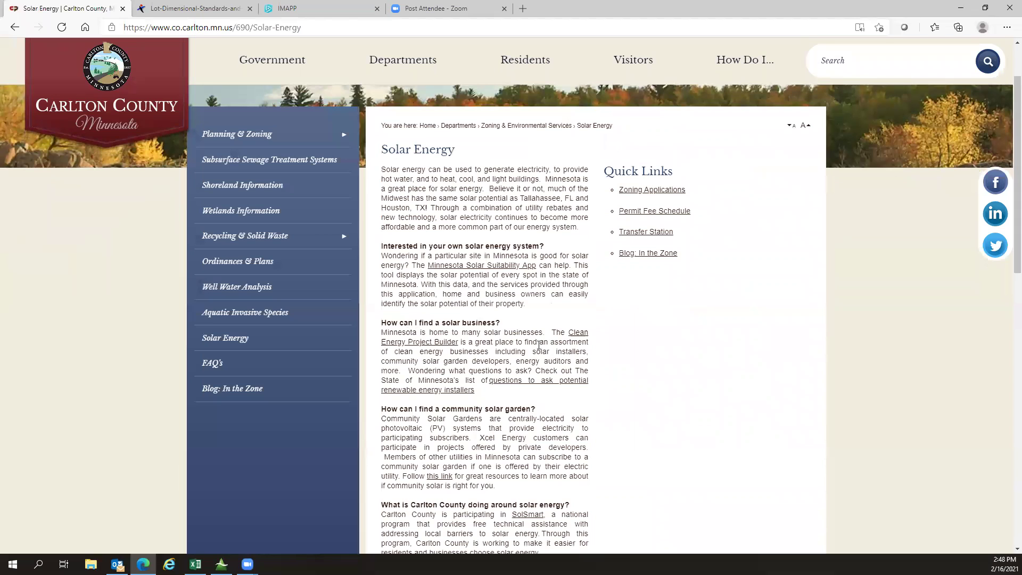
{"action": "left_click", "coordinate": [213, 363]}
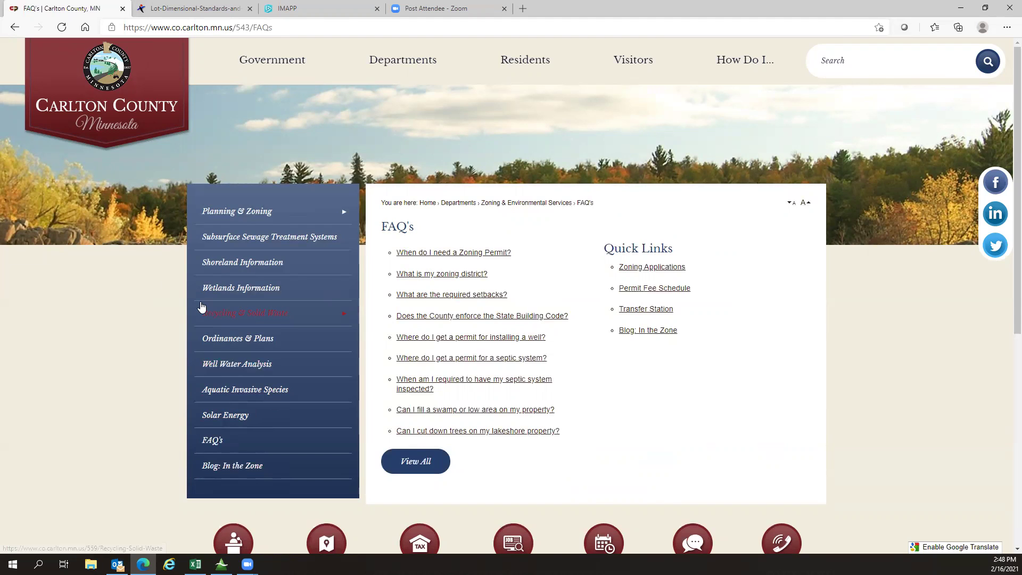
Step: Visit Planning & Zoning and Wetlands Information, ending on the SSTS permit requirements page
{"action": "left_click", "coordinate": [236, 213]}
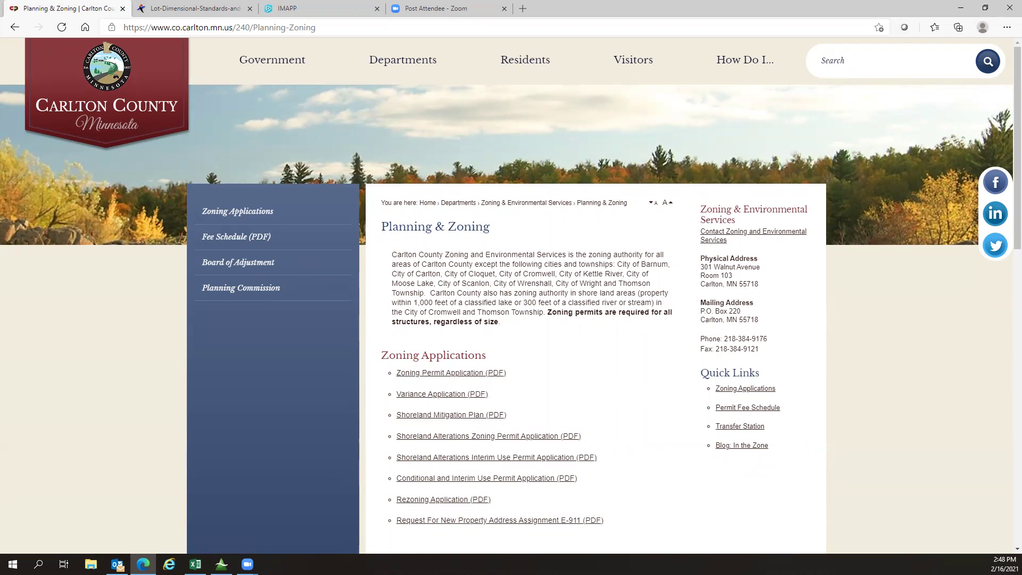
{"action": "left_click", "coordinate": [15, 27]}
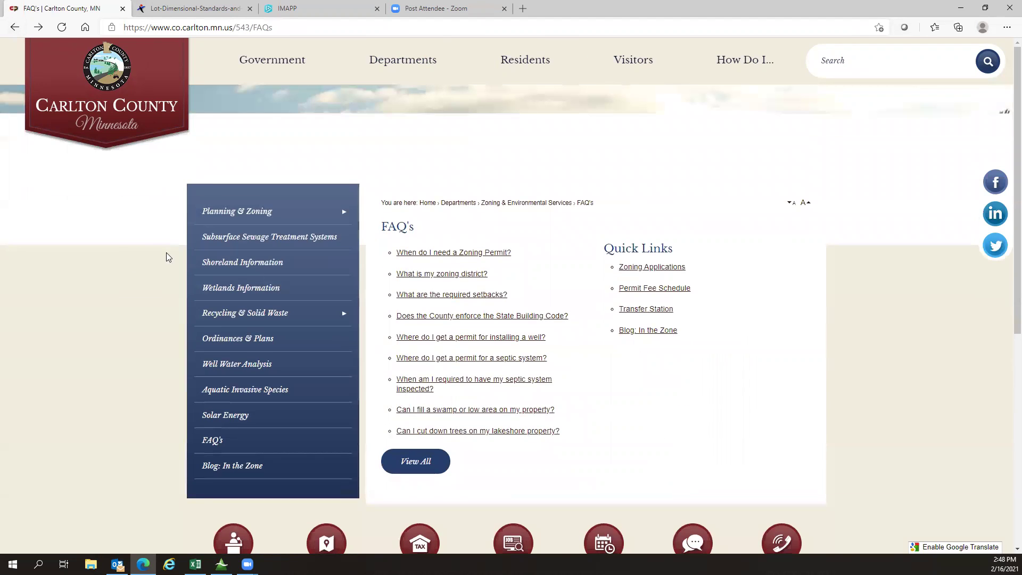
{"action": "left_click", "coordinate": [252, 291]}
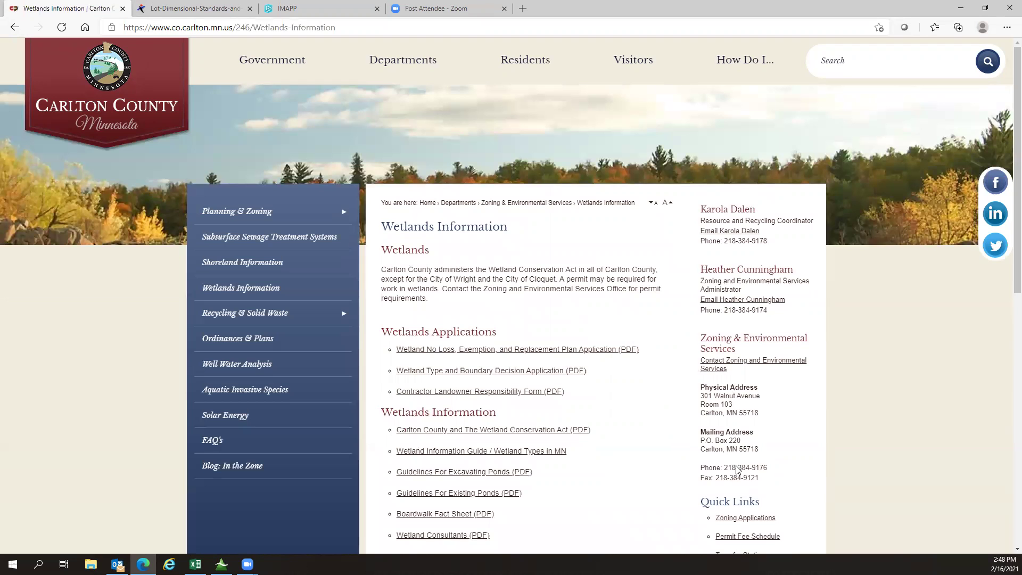
{"action": "left_click", "coordinate": [210, 242]}
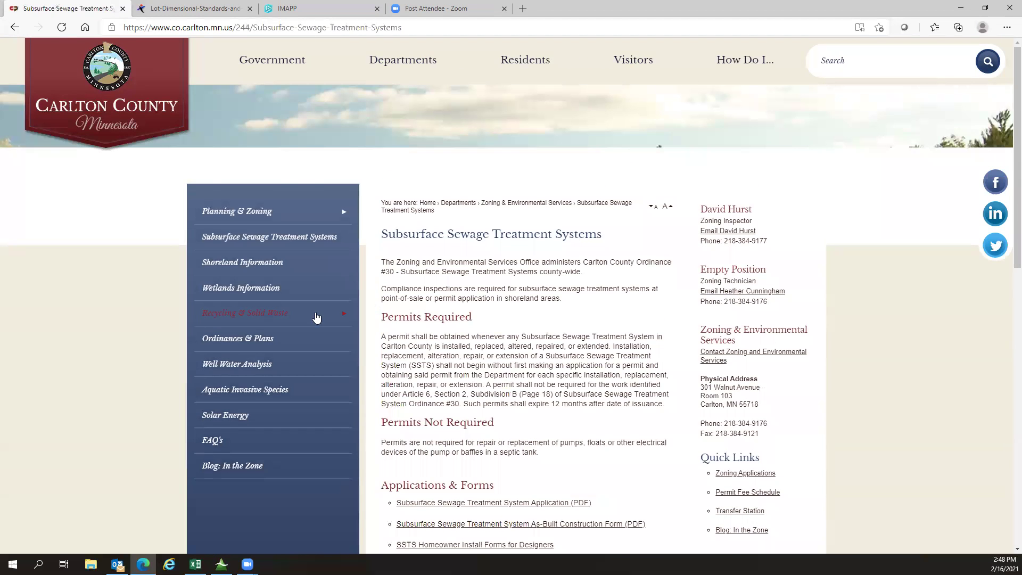
{"action": "mouse_move", "coordinate": [218, 215]}
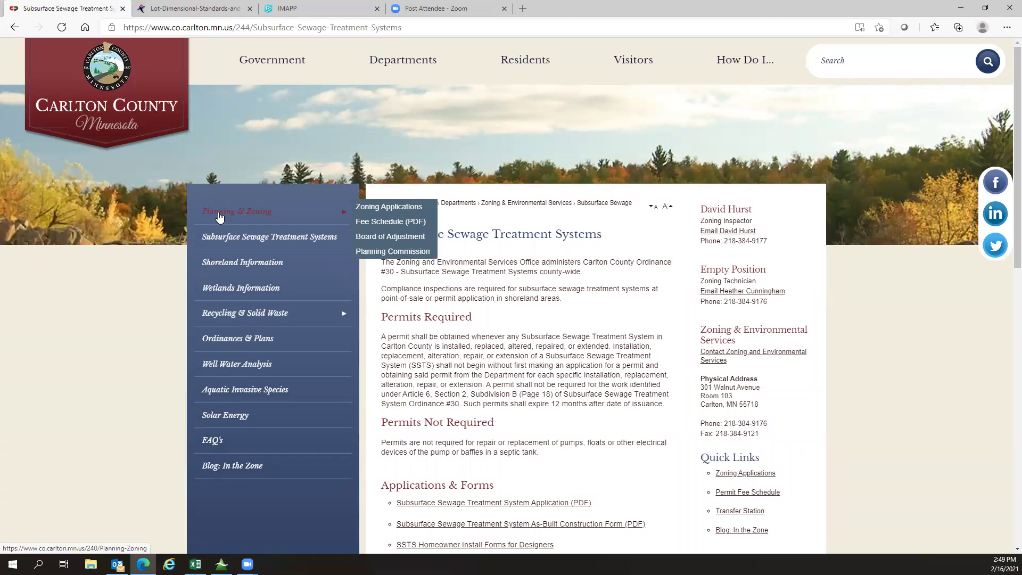
{"action": "scroll", "coordinate": [128, 394], "scroll_direction": "down", "scroll_amount": 2}
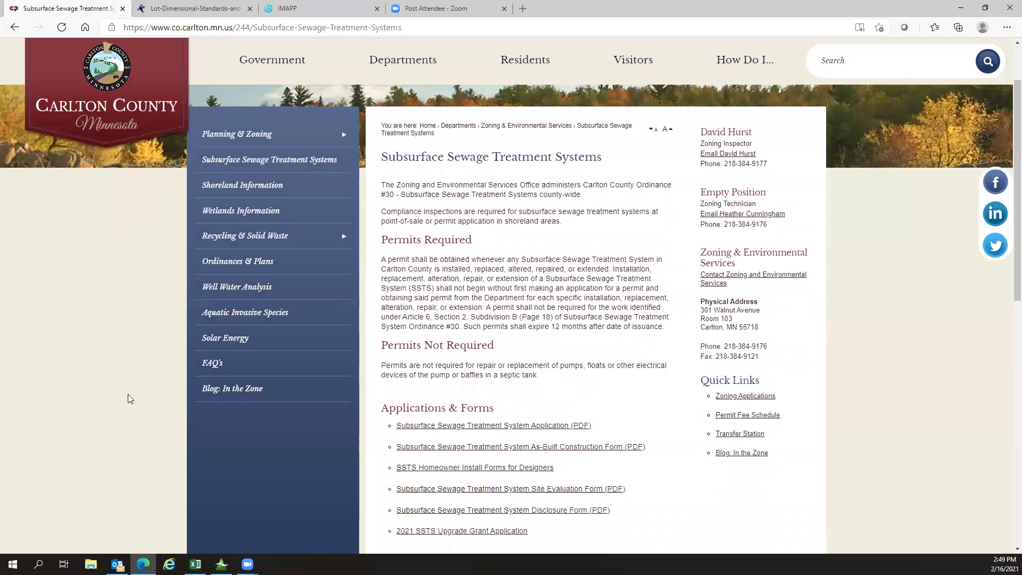